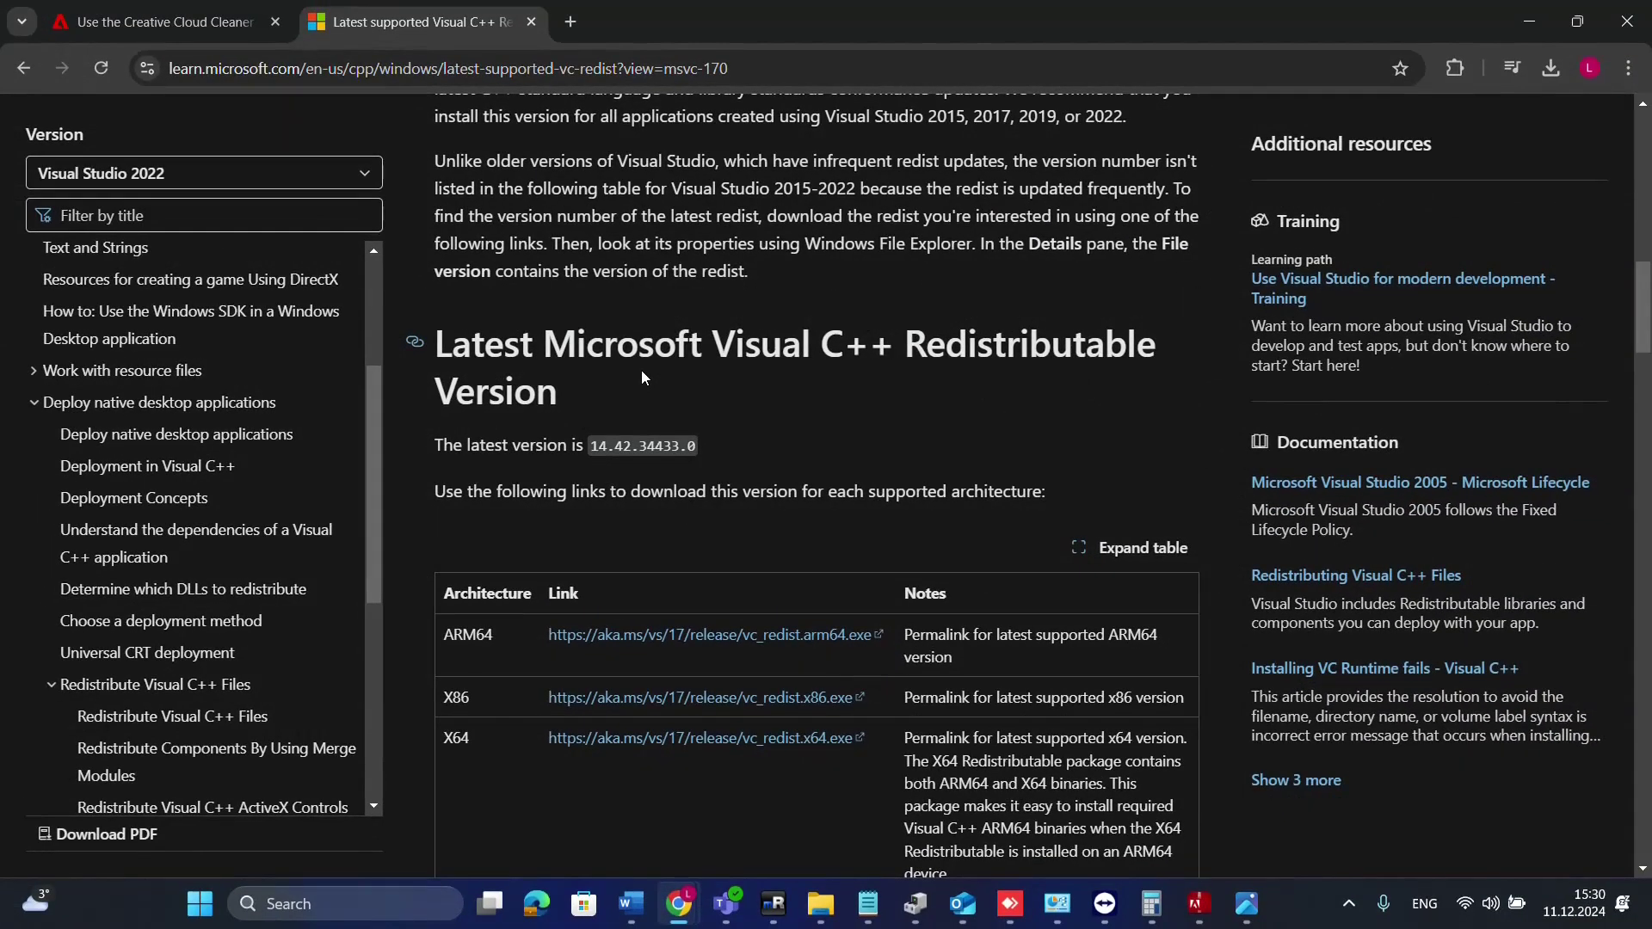
Step: Download the x64 vc_redist installer (14.42.34433.0) from the Microsoft Learn download table
scroll(731, 388, "down", 5)
scroll(821, 404, "up", 5)
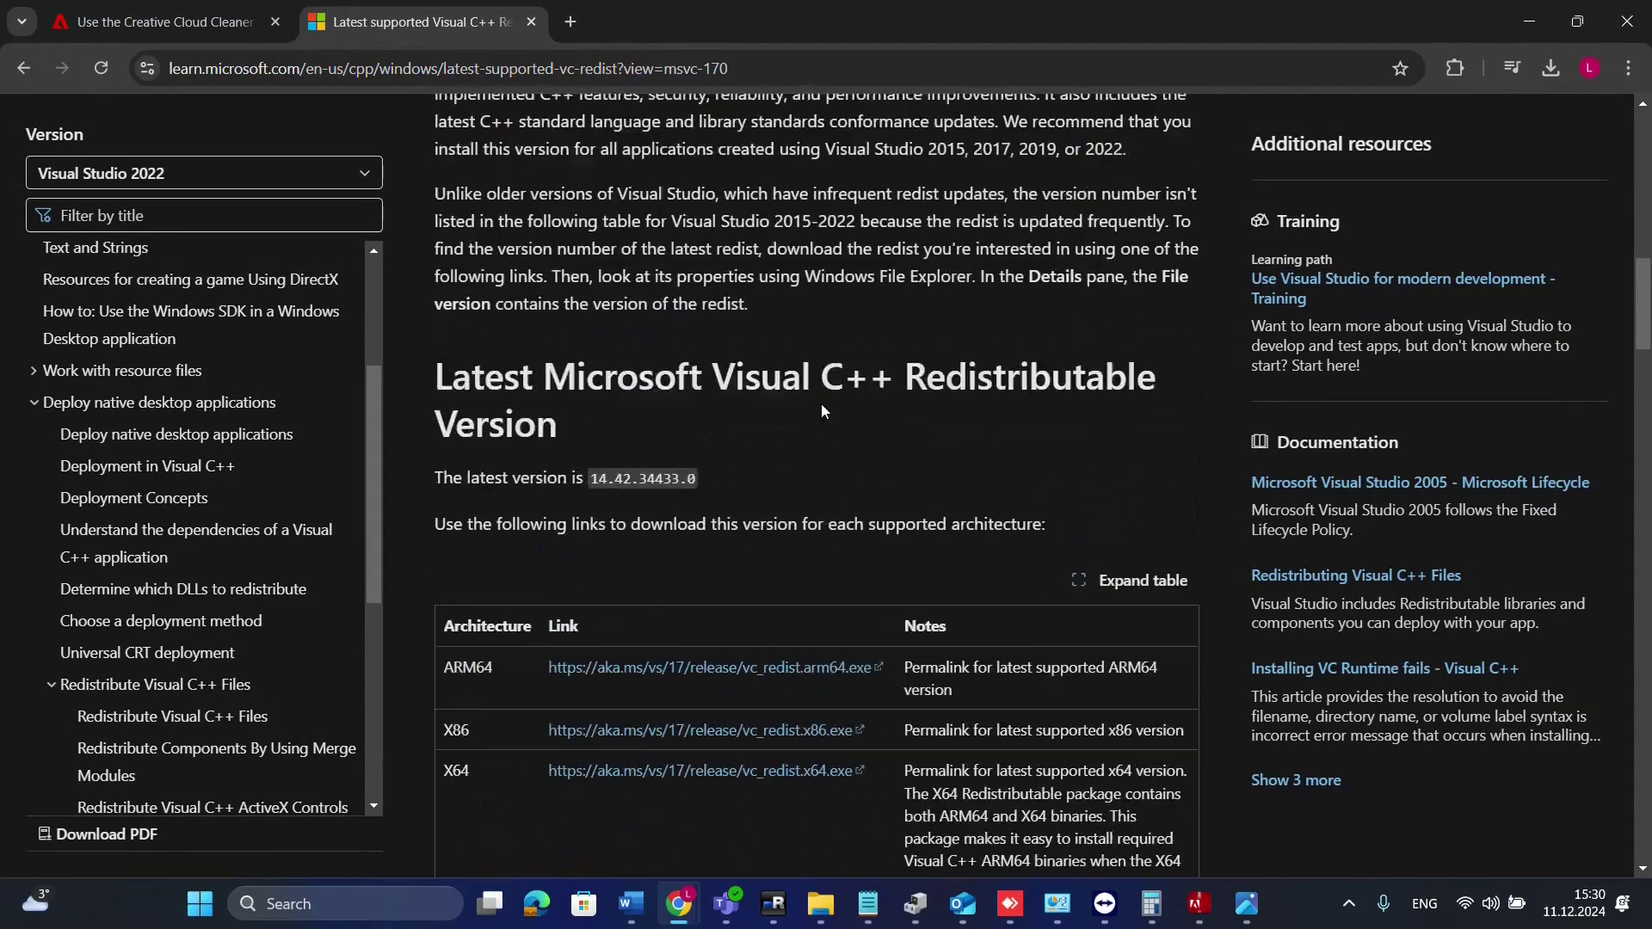
scroll(821, 411, "up", 6)
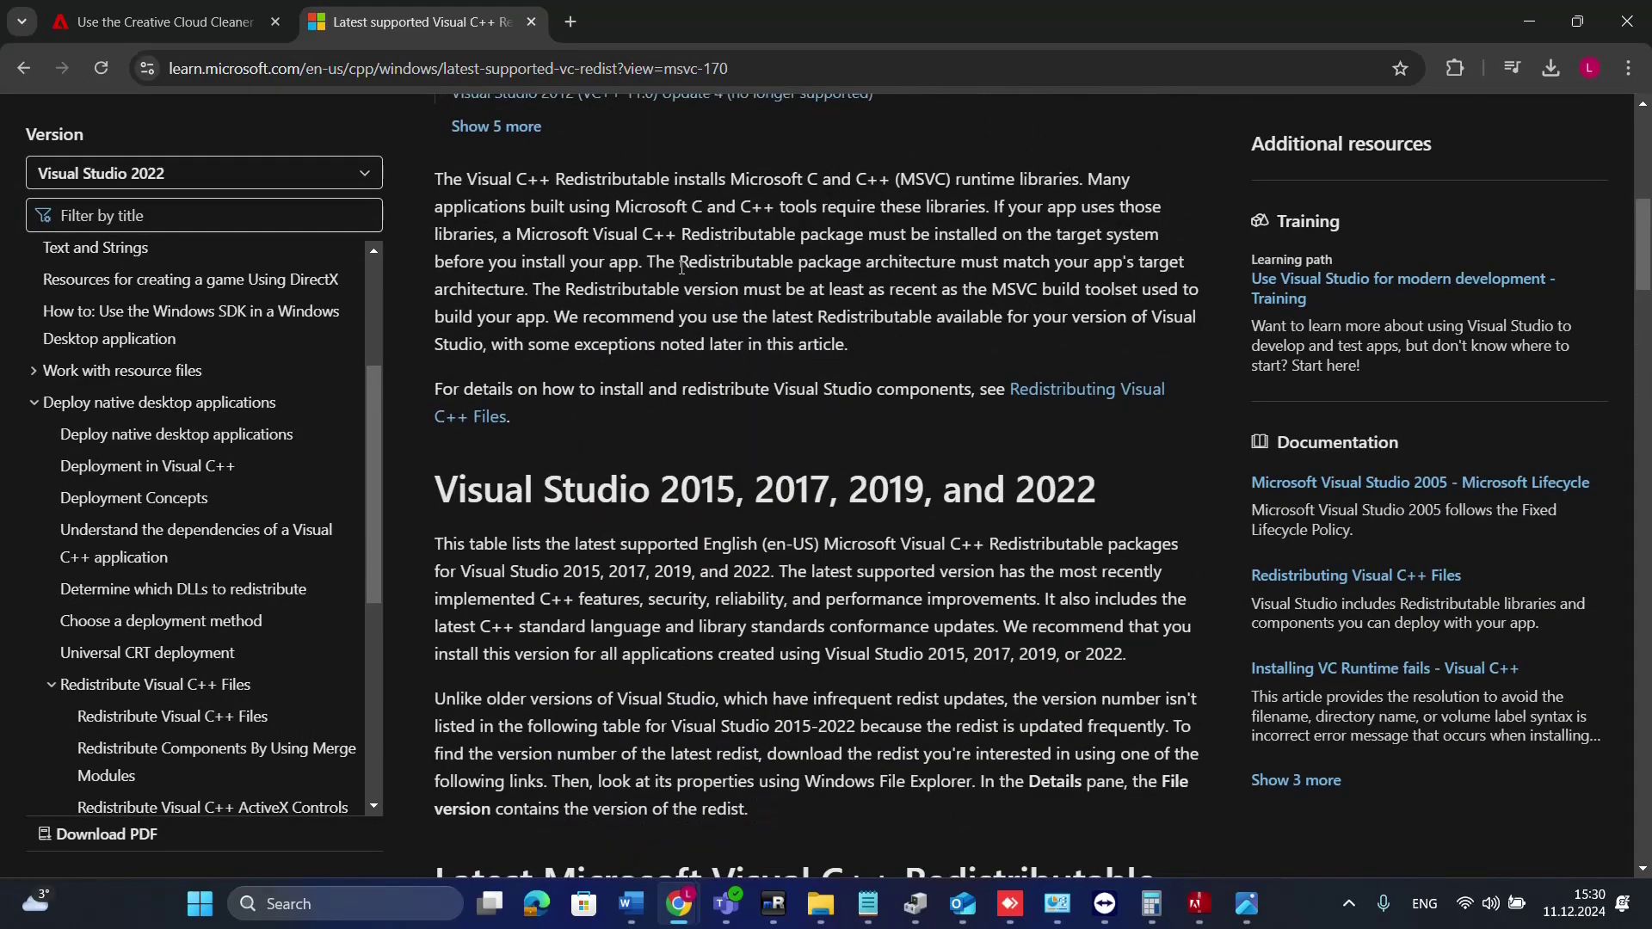
scroll(839, 256, "up", 5)
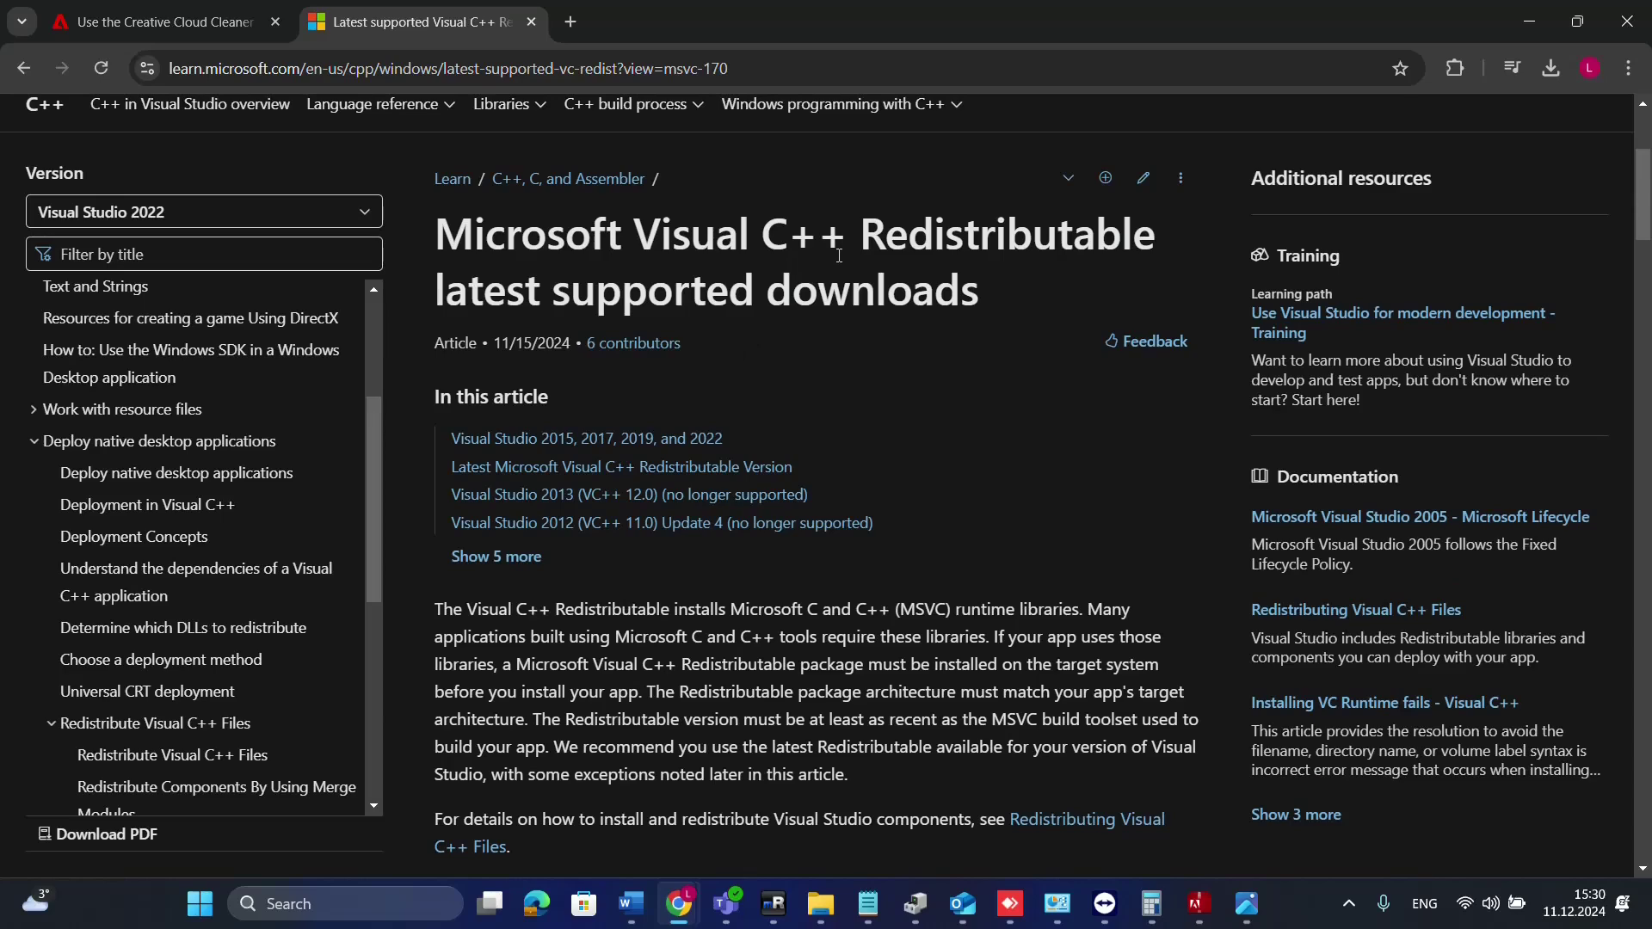
scroll(839, 256, "down", 10)
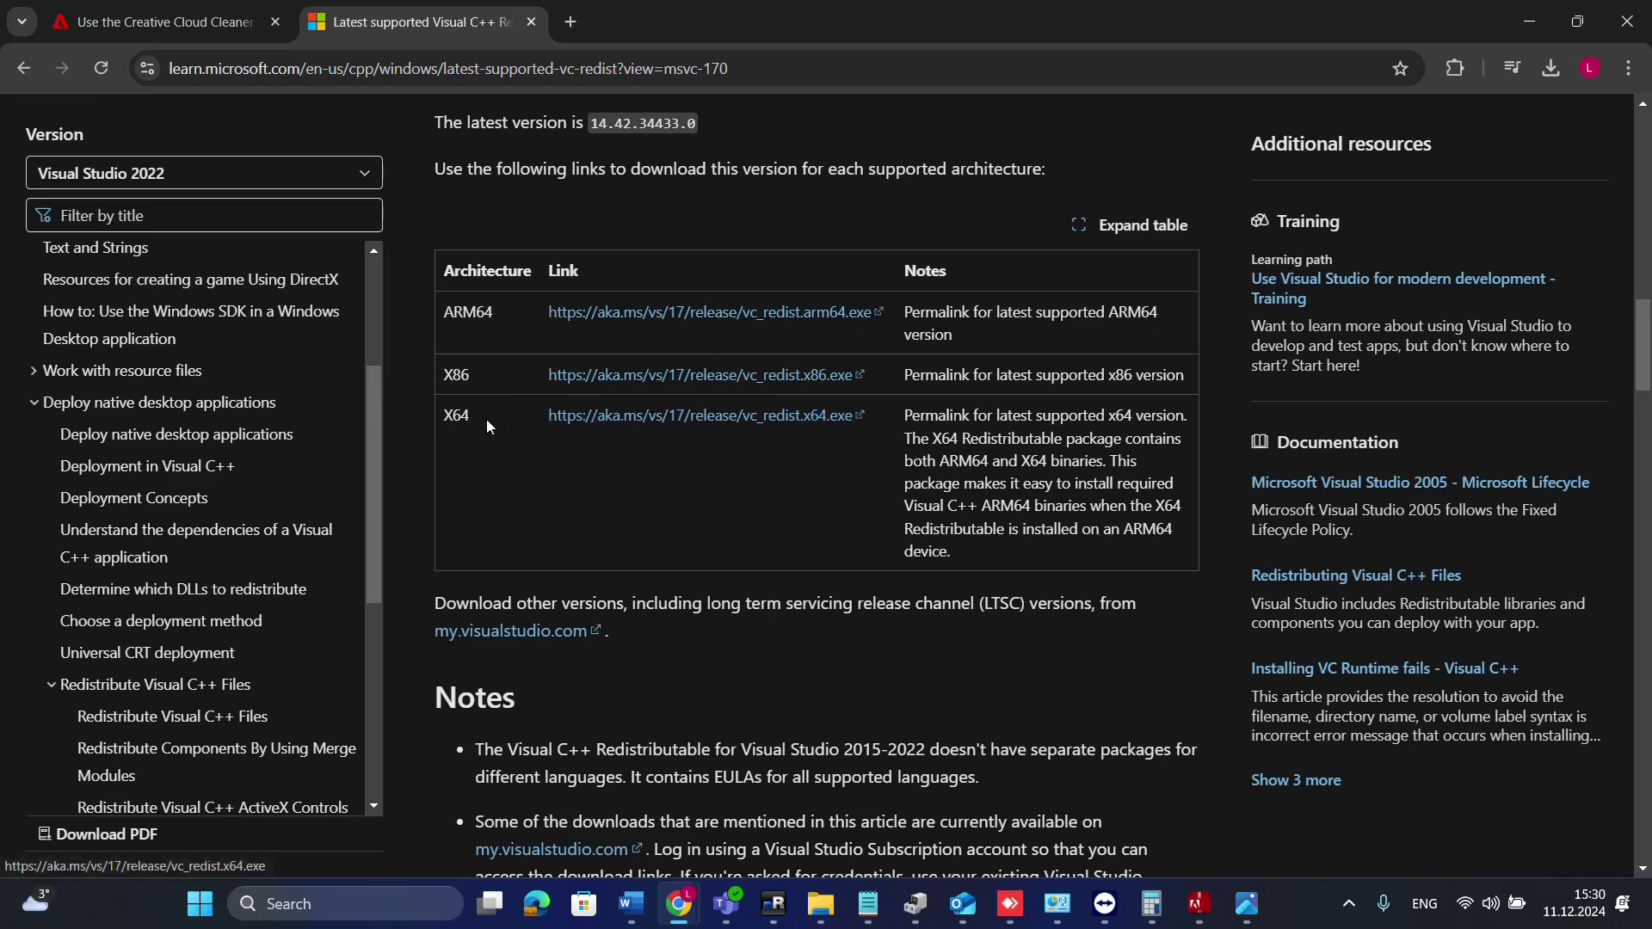
left_click(611, 421)
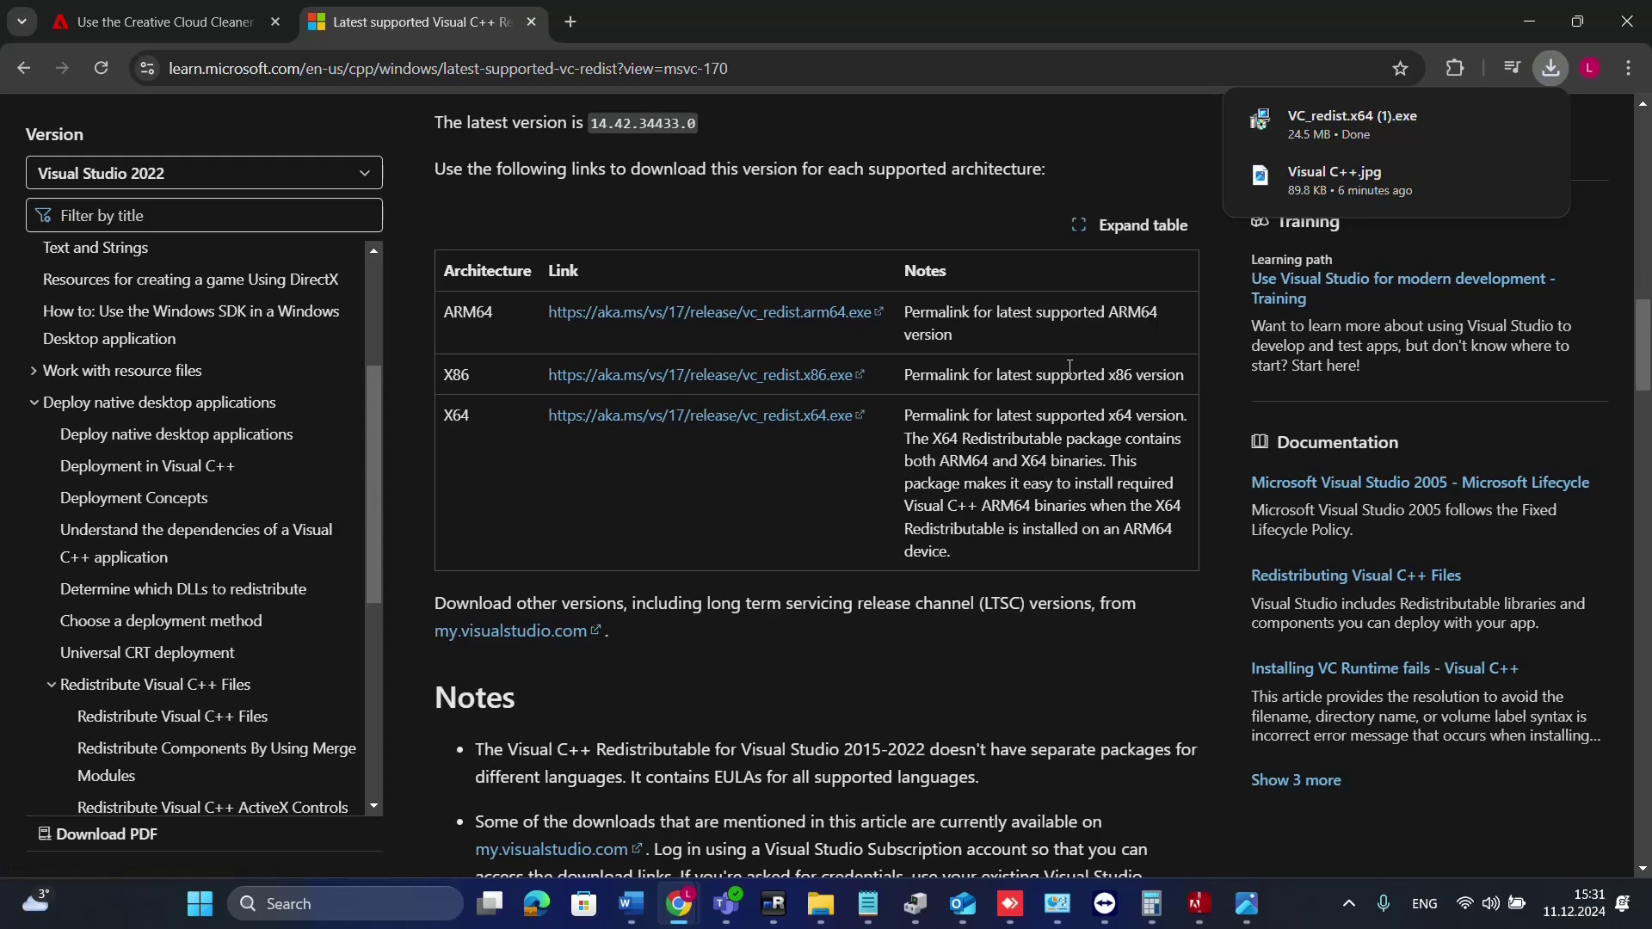
Step: Run VC_redist.x64 (1).exe, accept the license terms and install the x64 redistributable
left_click(1377, 138)
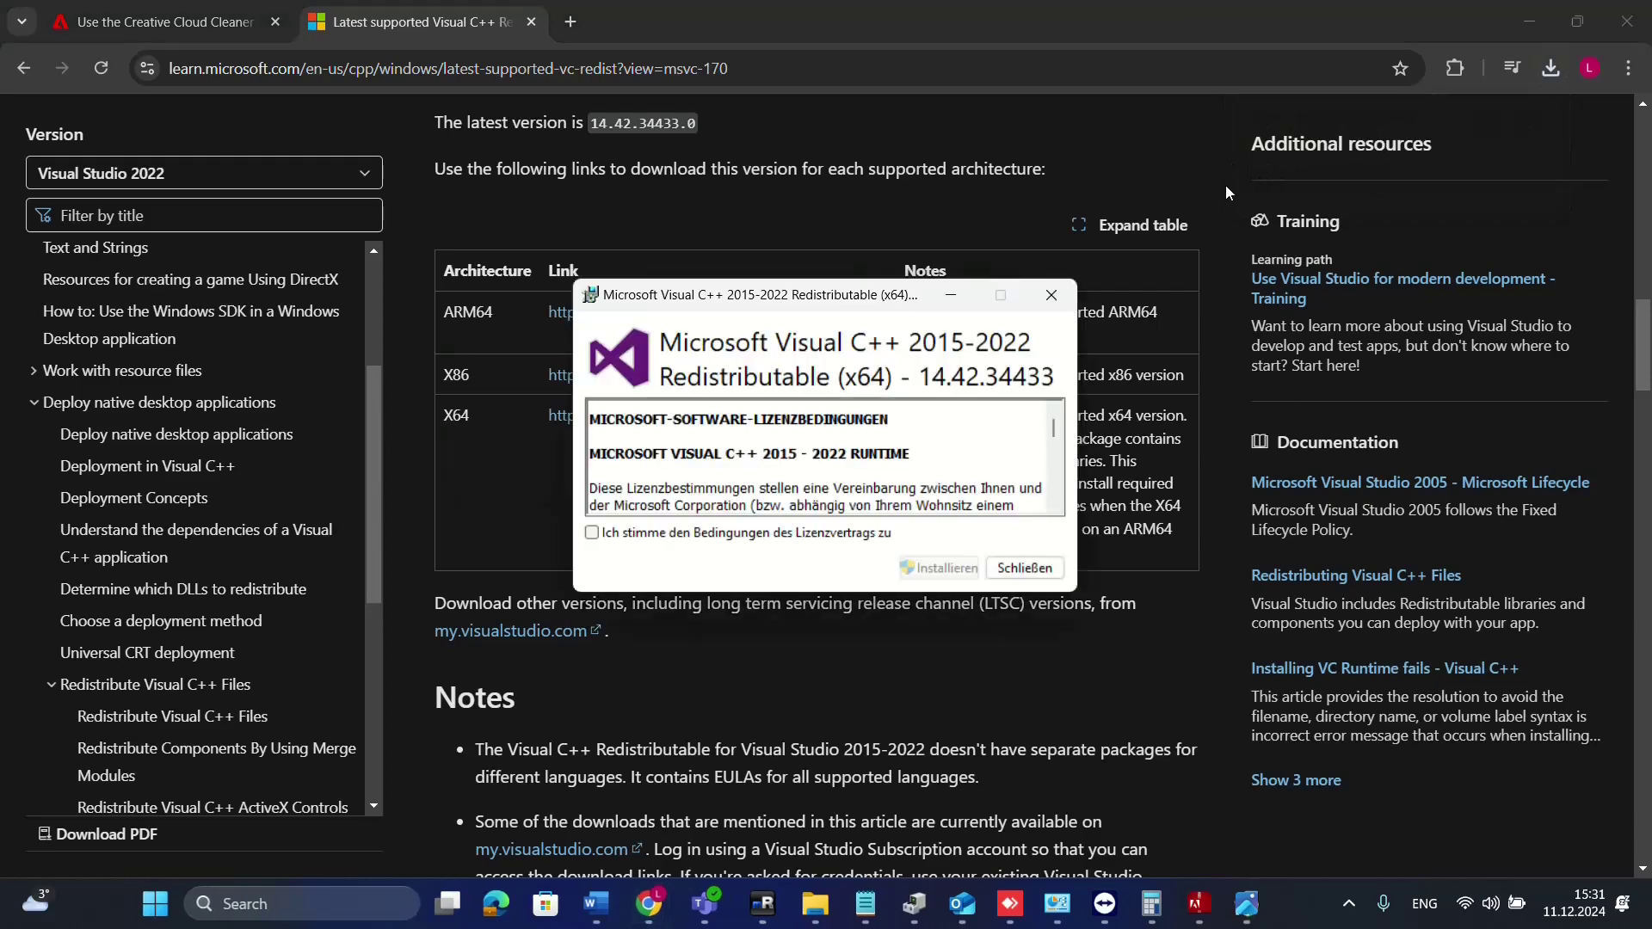
left_click(674, 535)
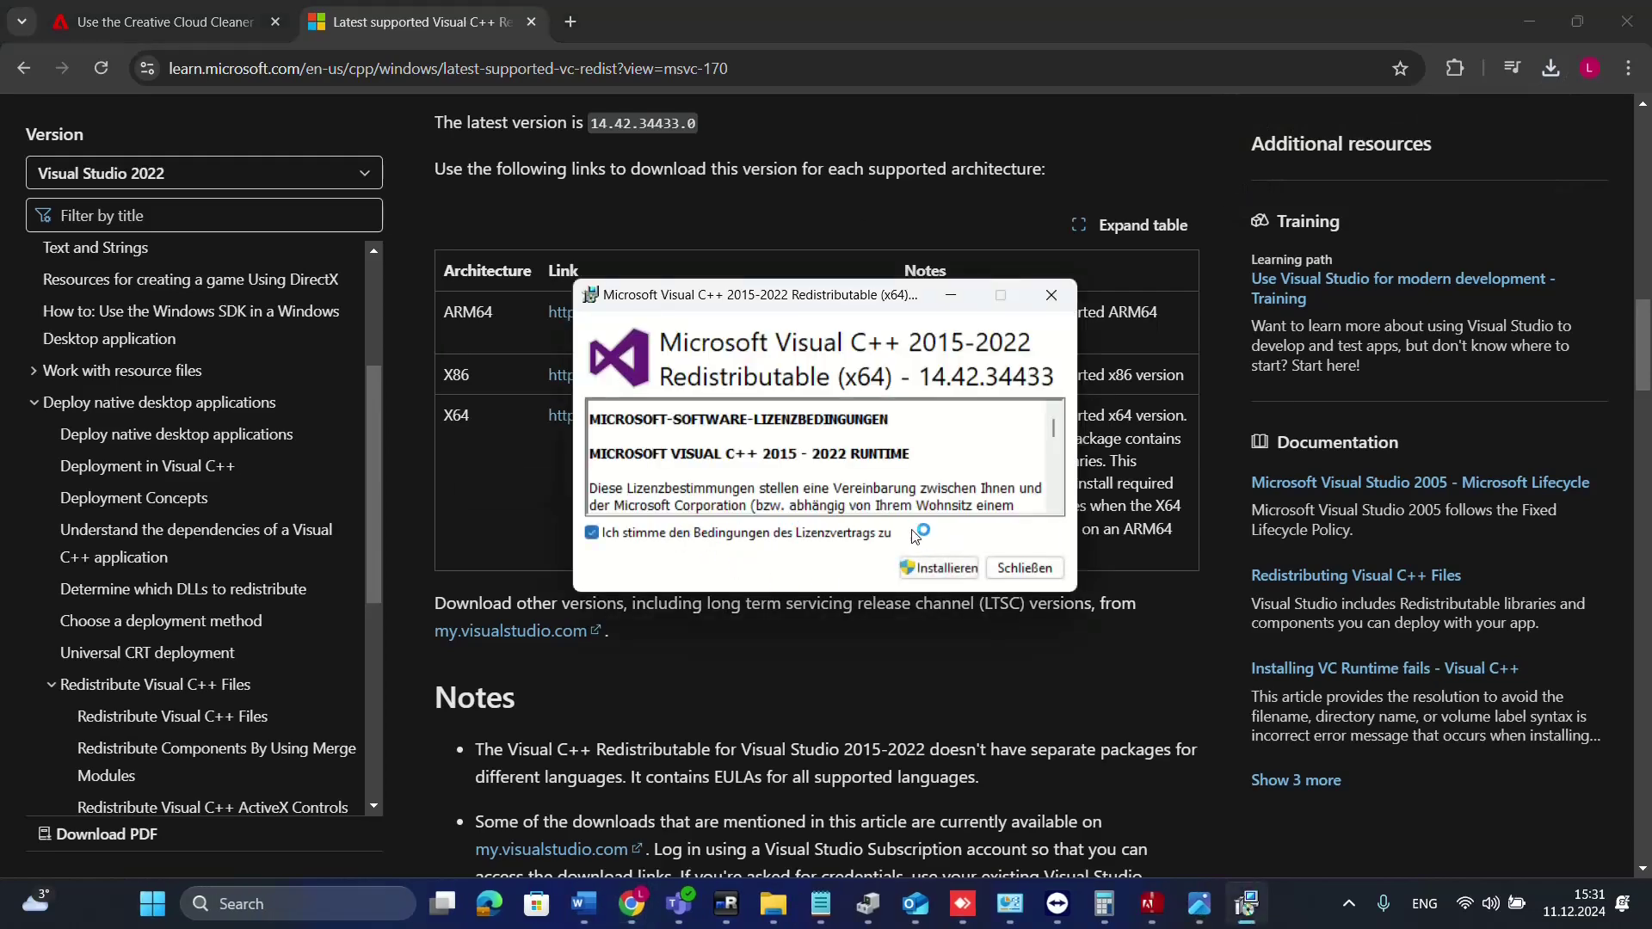
left_click(922, 571)
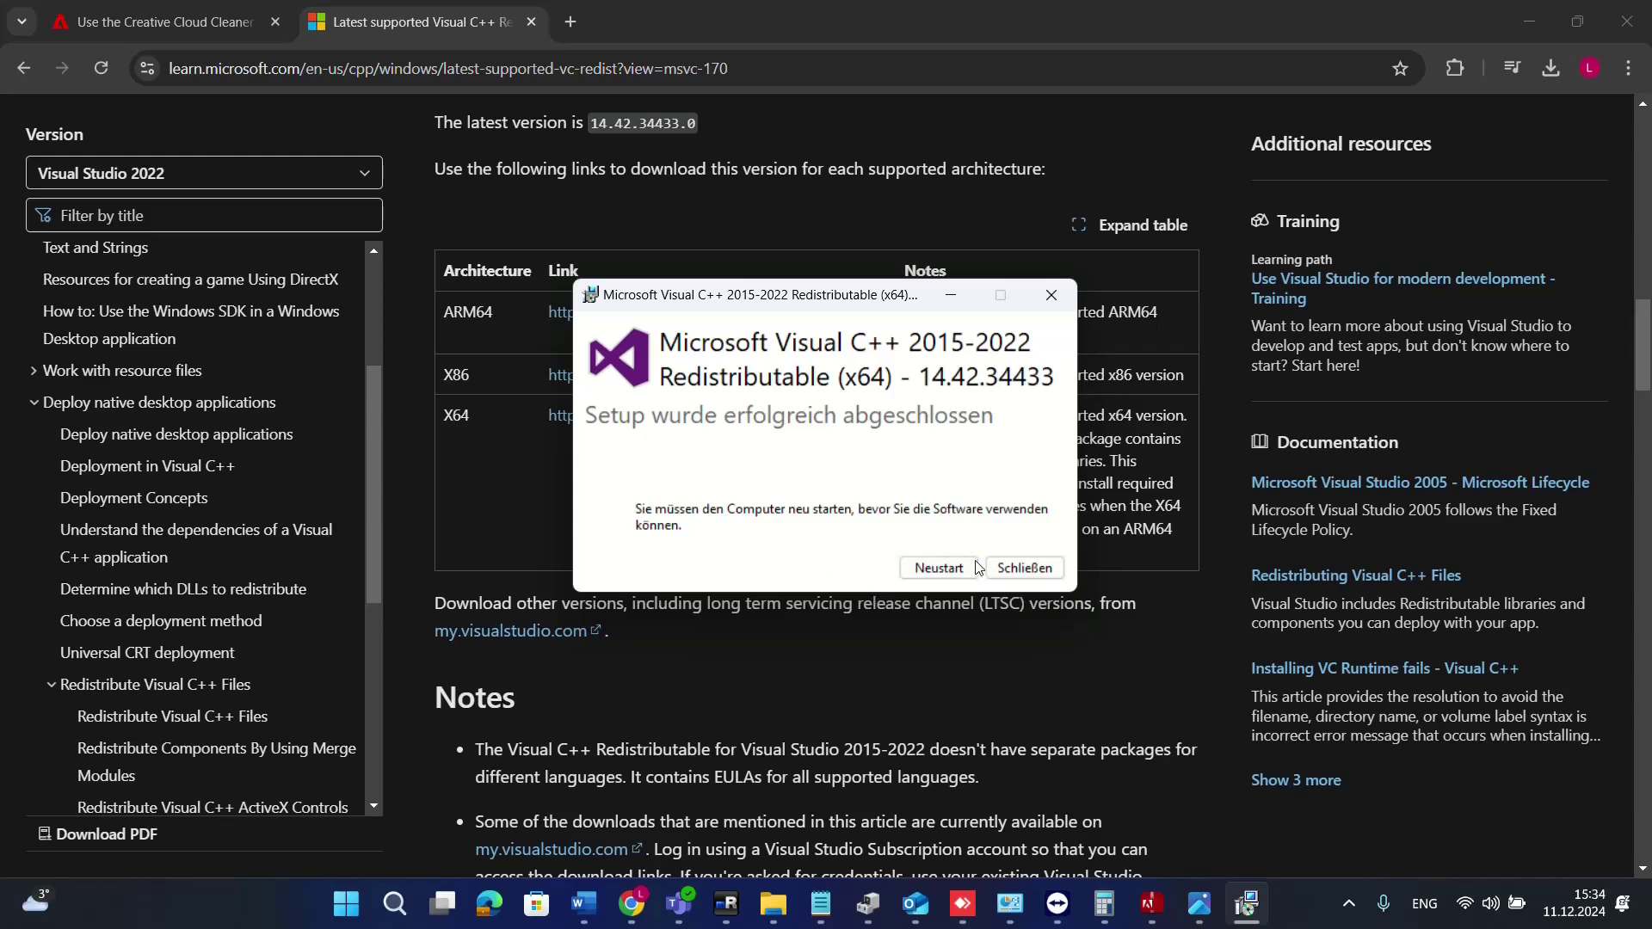
Step: Close the finished redistributable setup and browse the Adobe Cleaner Tool help page
left_click(1017, 578)
key("ctrl+shift+Tab")
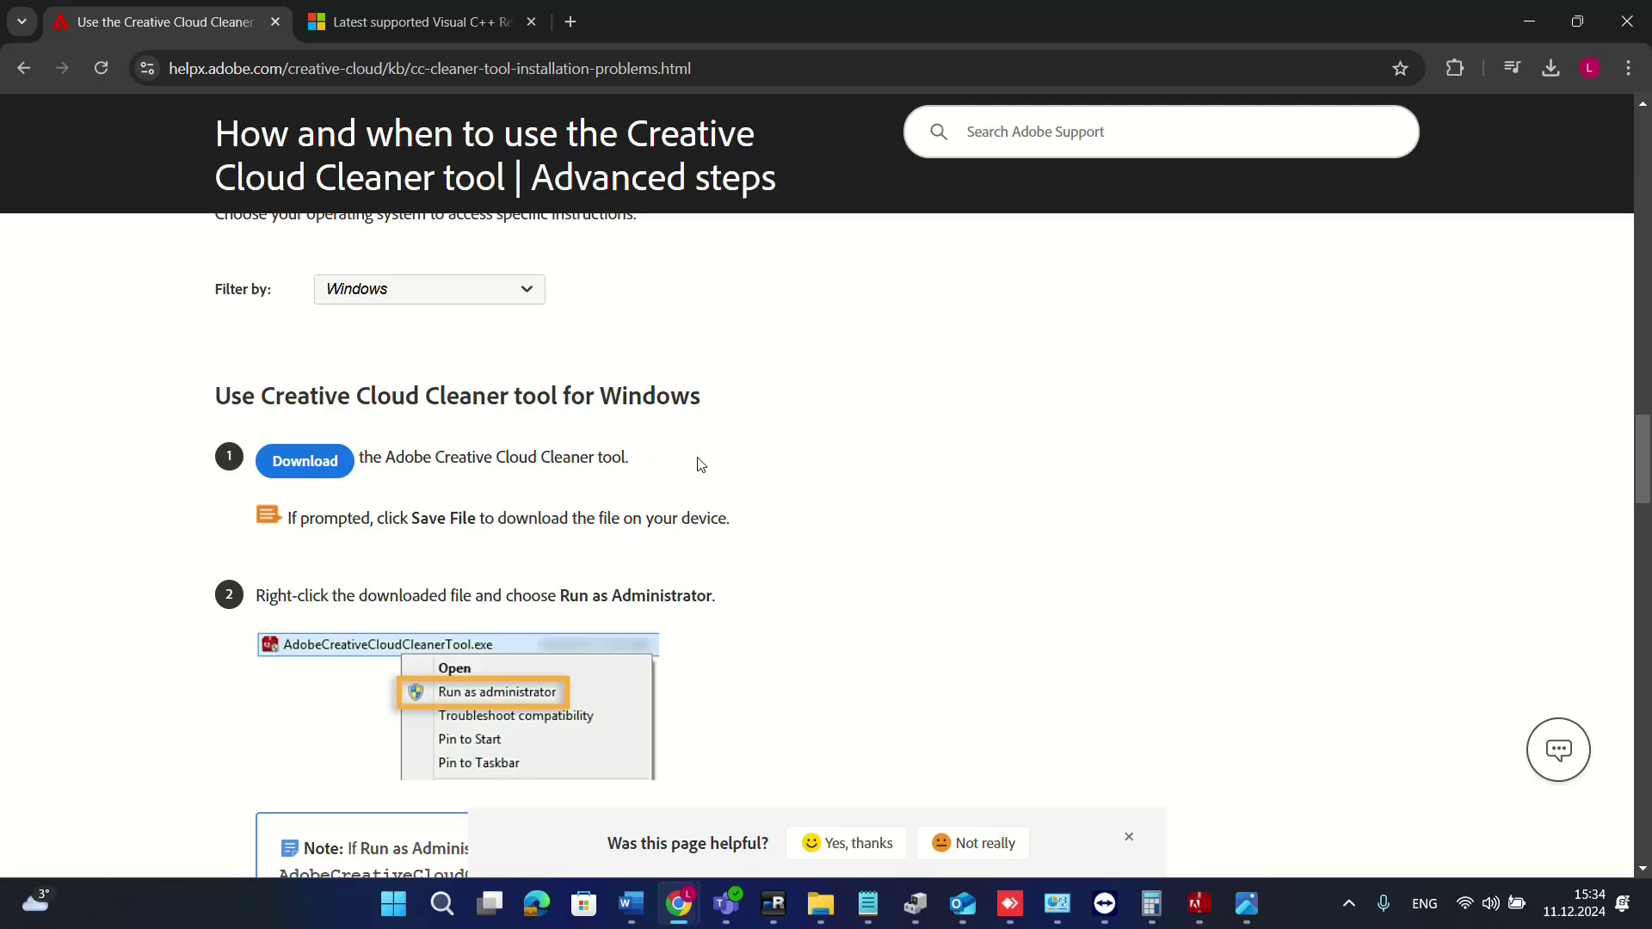
scroll(696, 469, "up", 2)
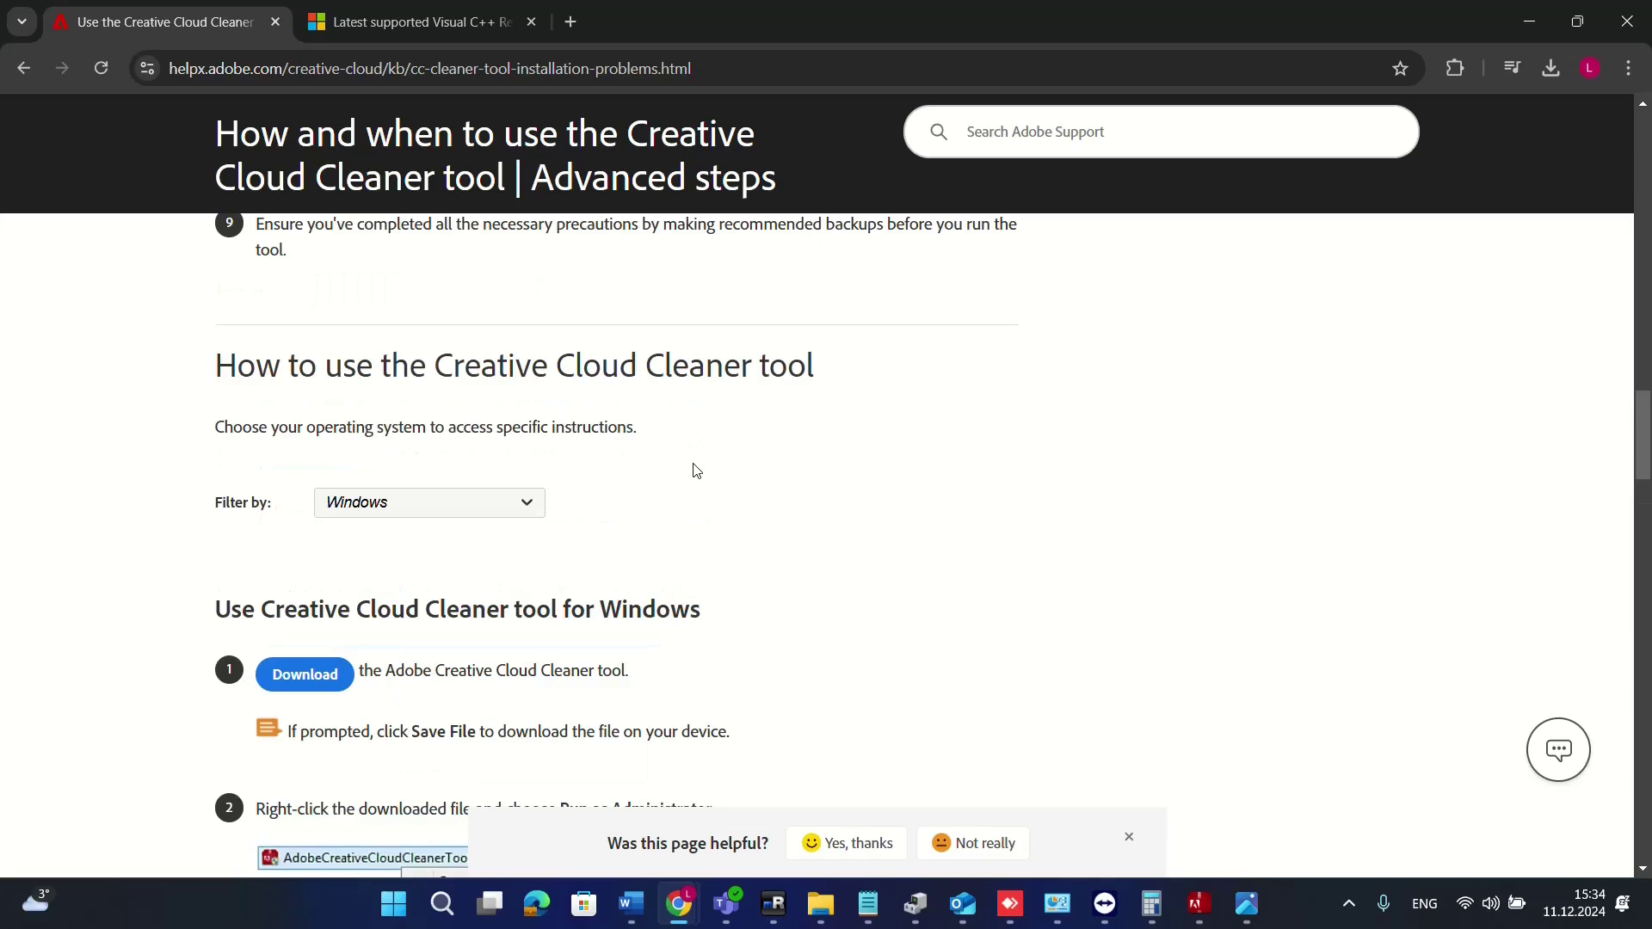
scroll(696, 470, "up", 1)
scroll(706, 481, "down", 3)
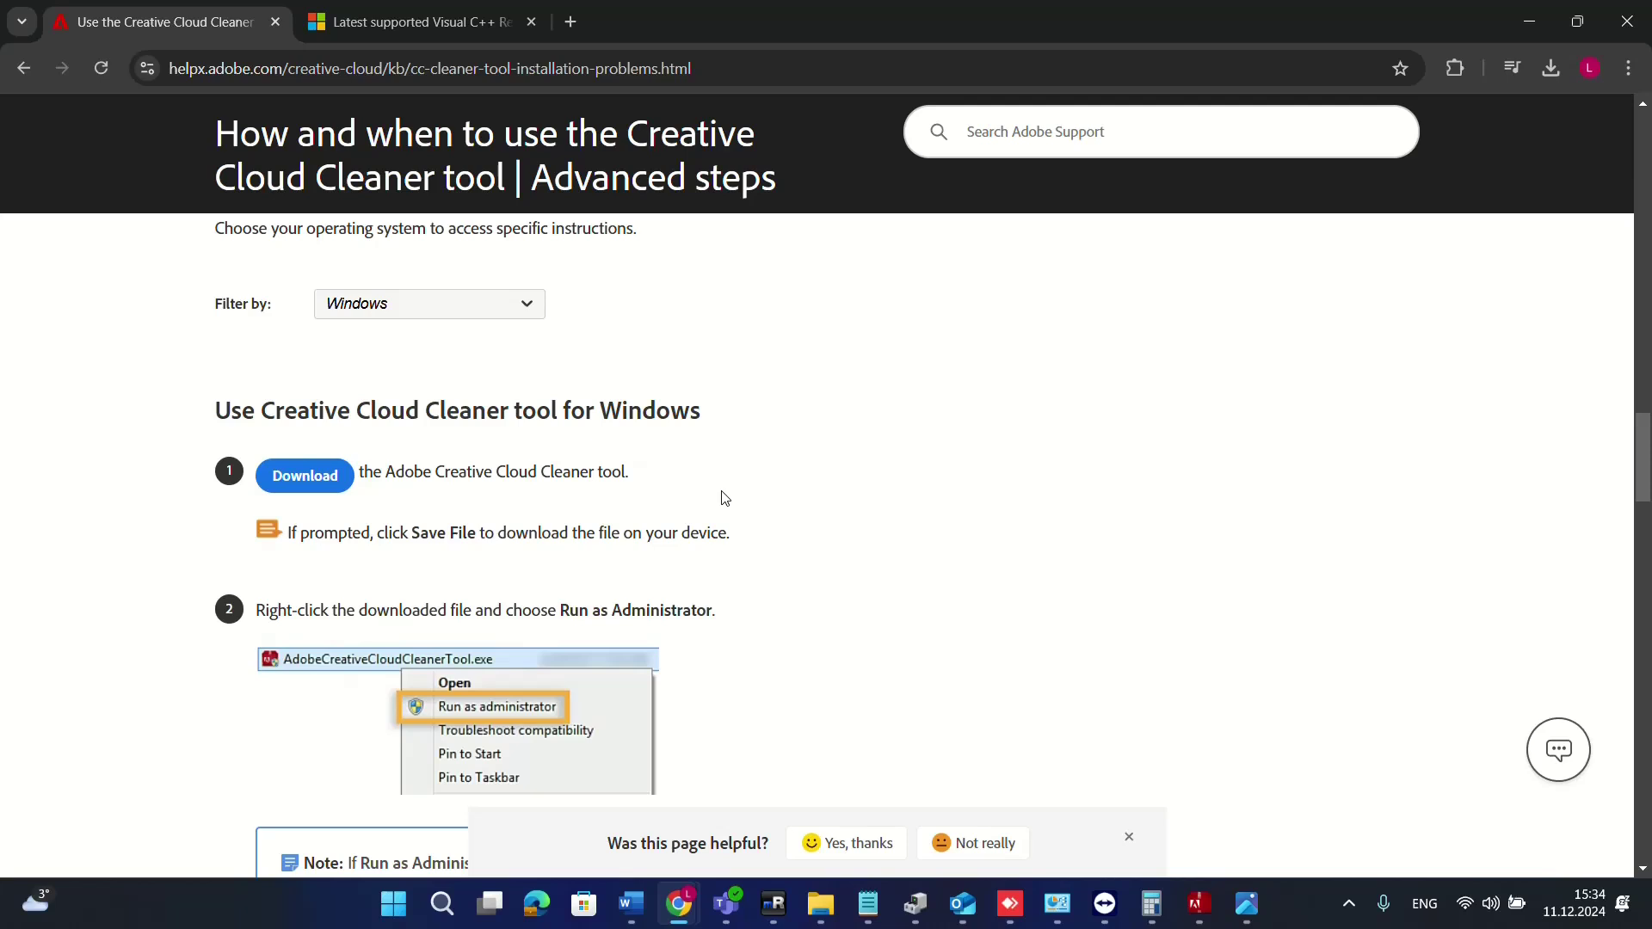
scroll(725, 502, "down", 1)
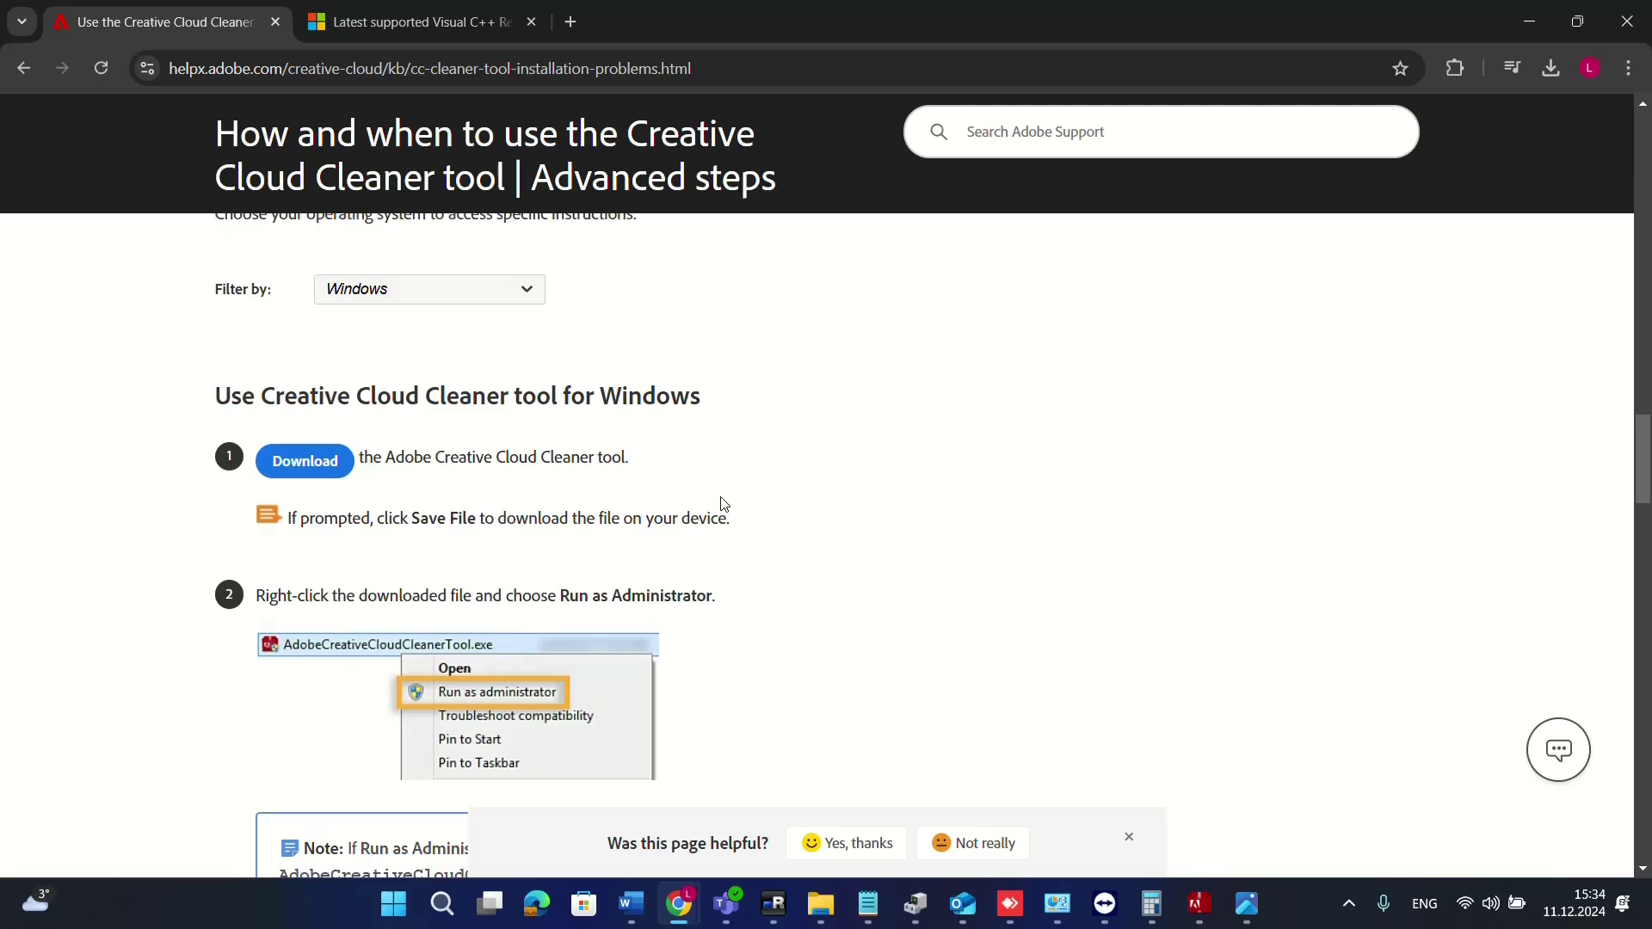
scroll(724, 504, "down", 3)
scroll(721, 498, "down", 1)
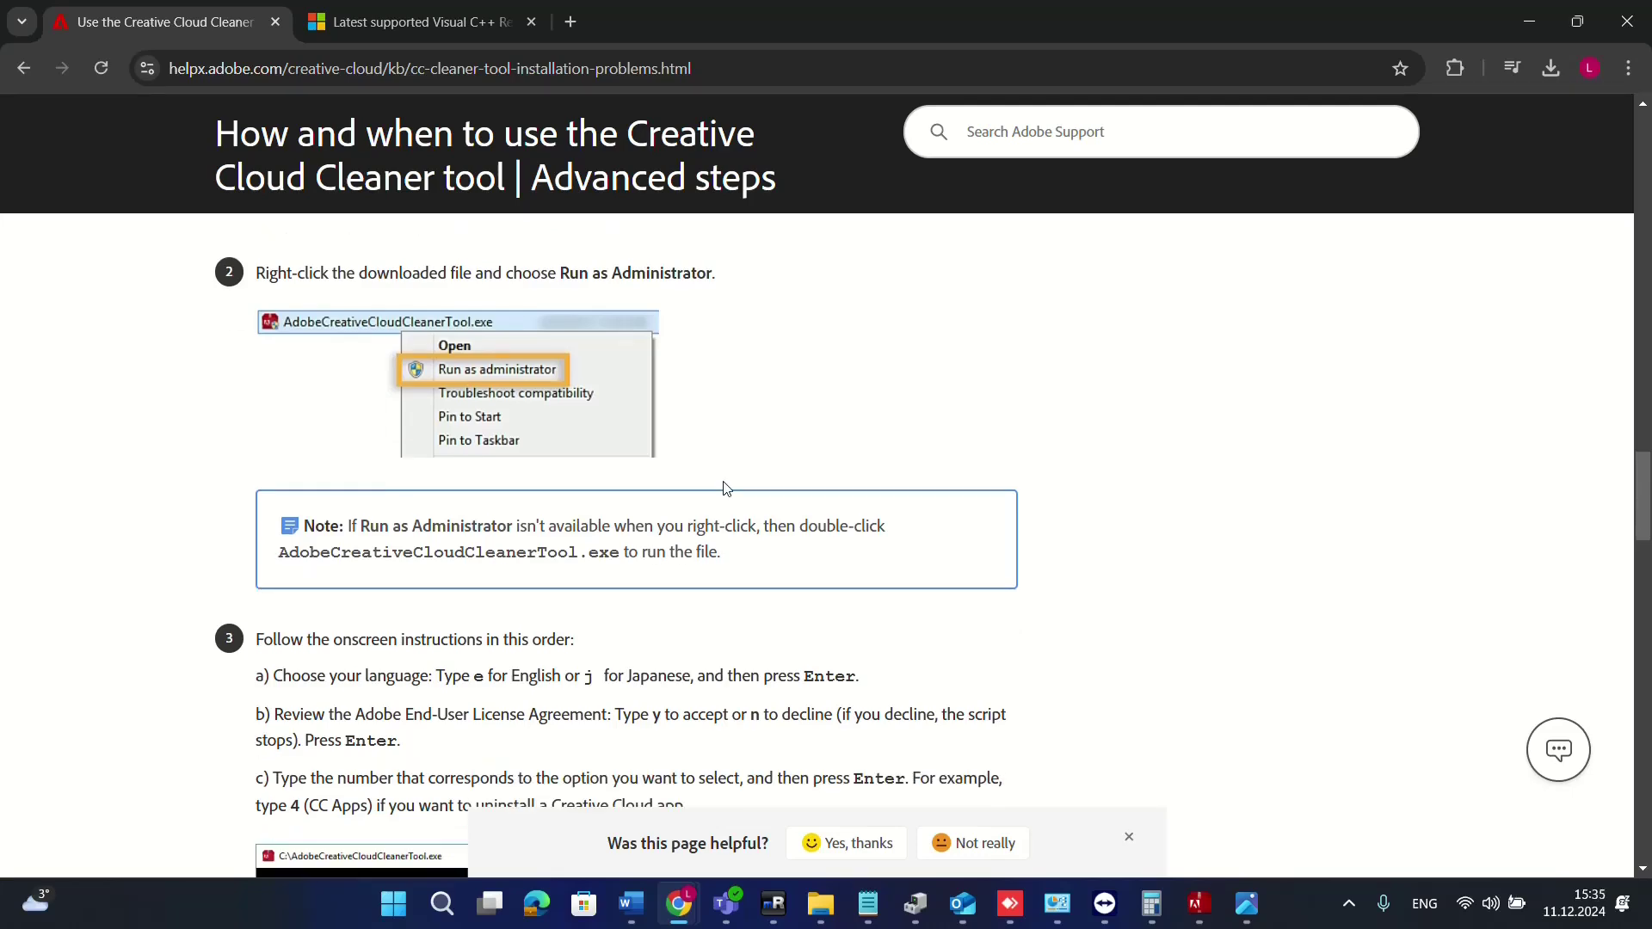
scroll(725, 488, "up", 15)
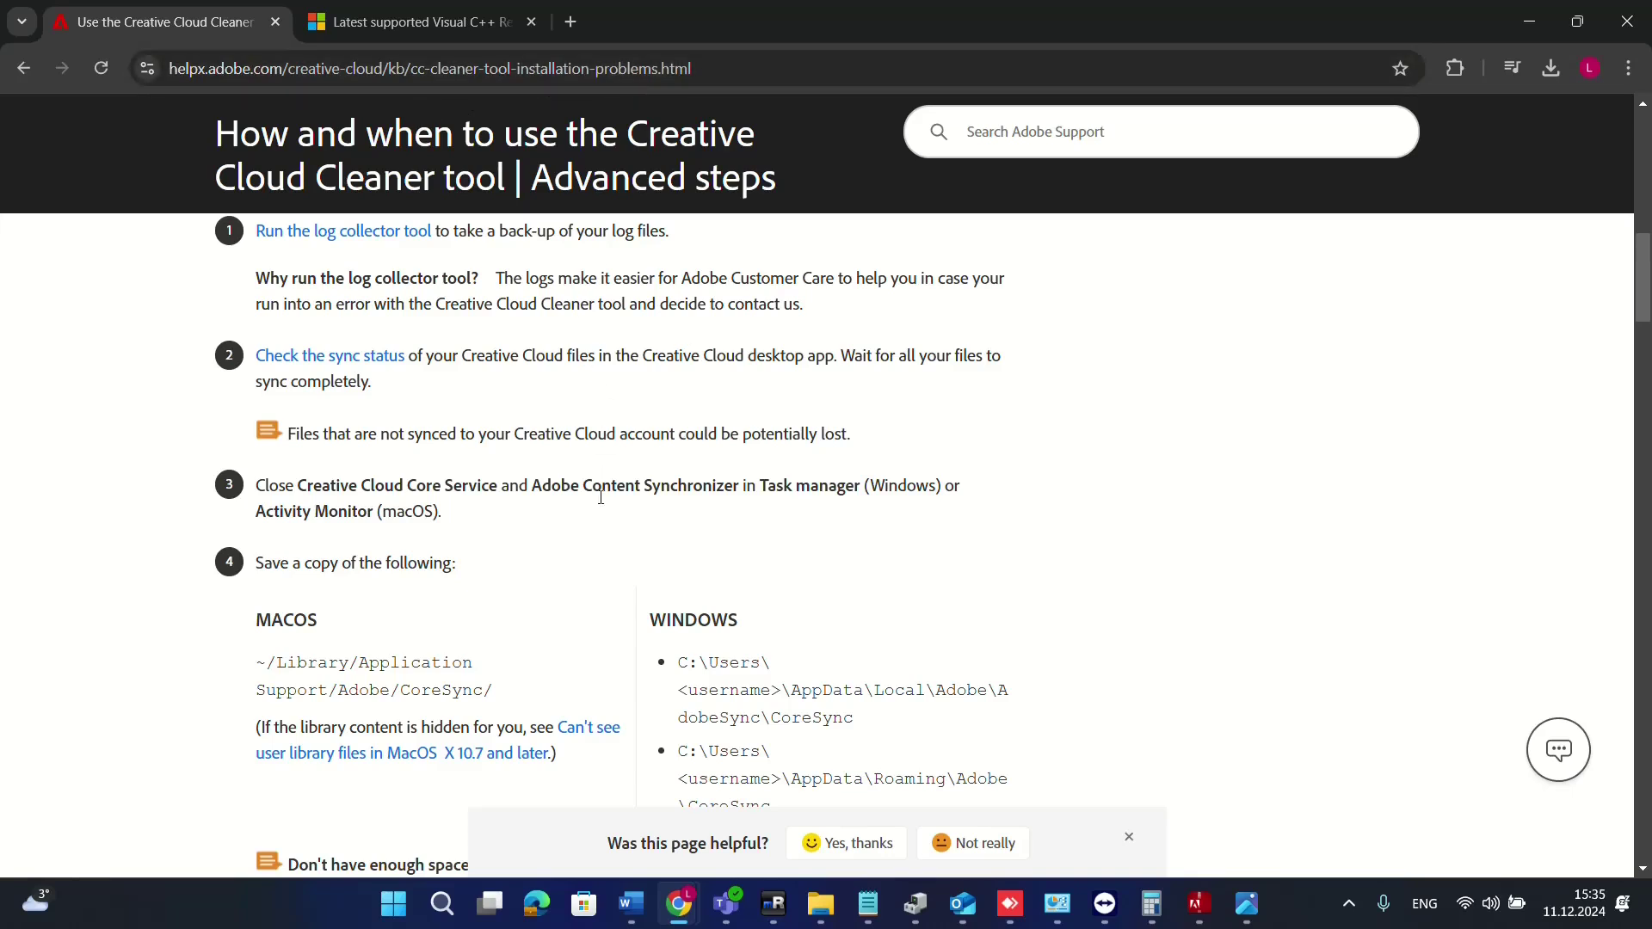
scroll(601, 504, "down", 1)
scroll(582, 493, "up", 10)
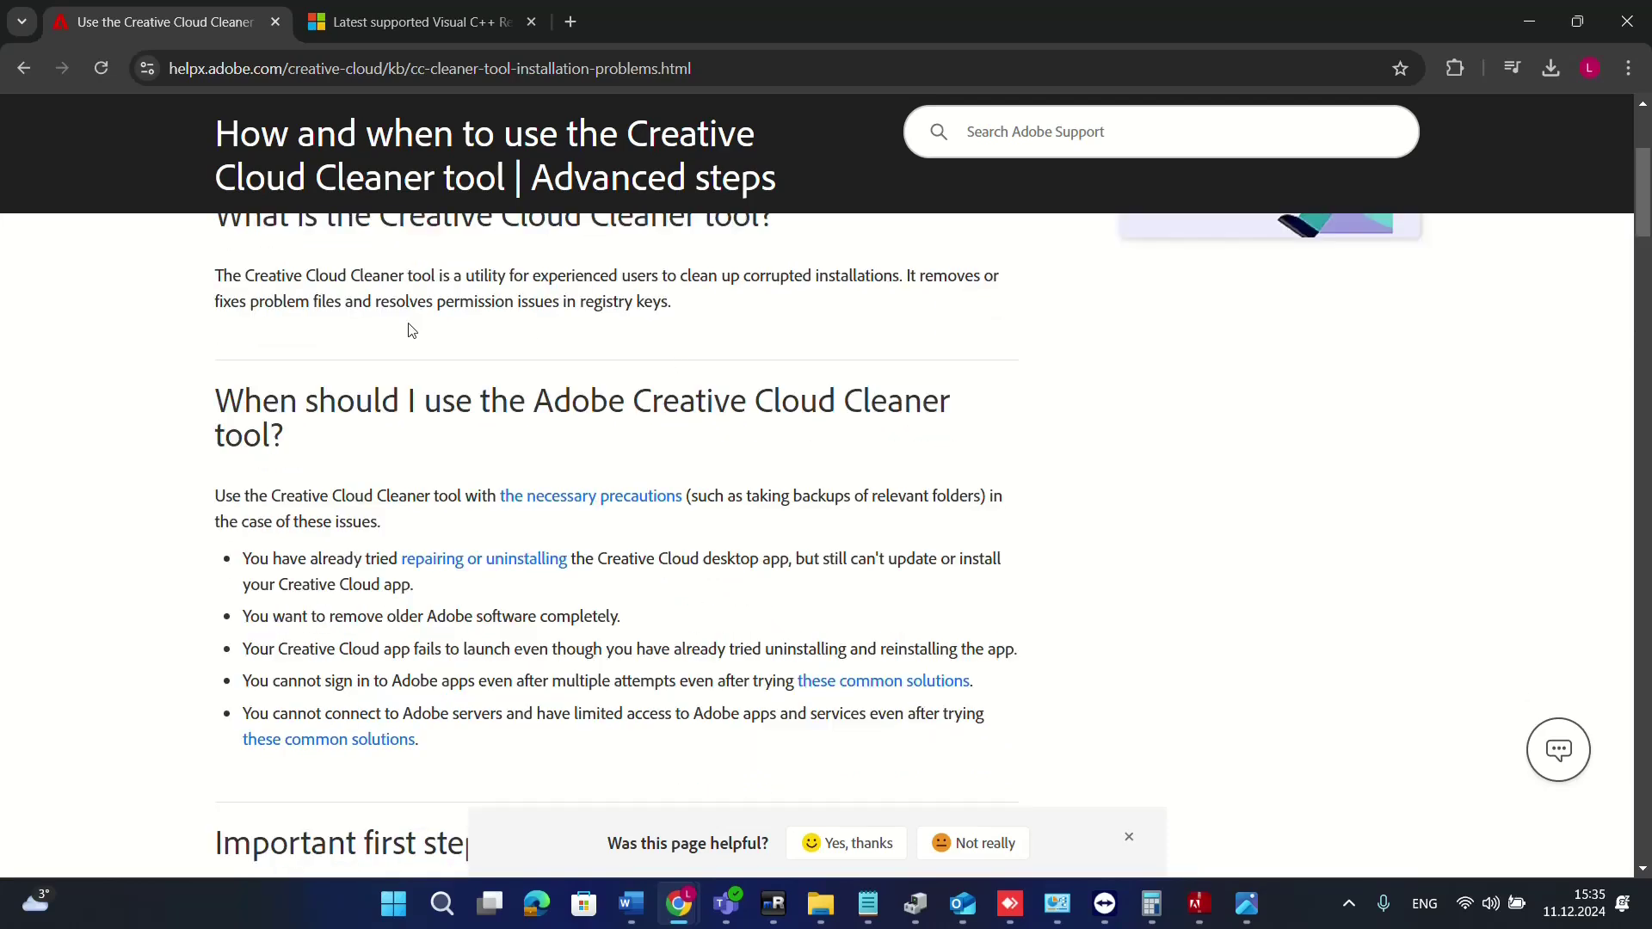
scroll(621, 478, "down", 1)
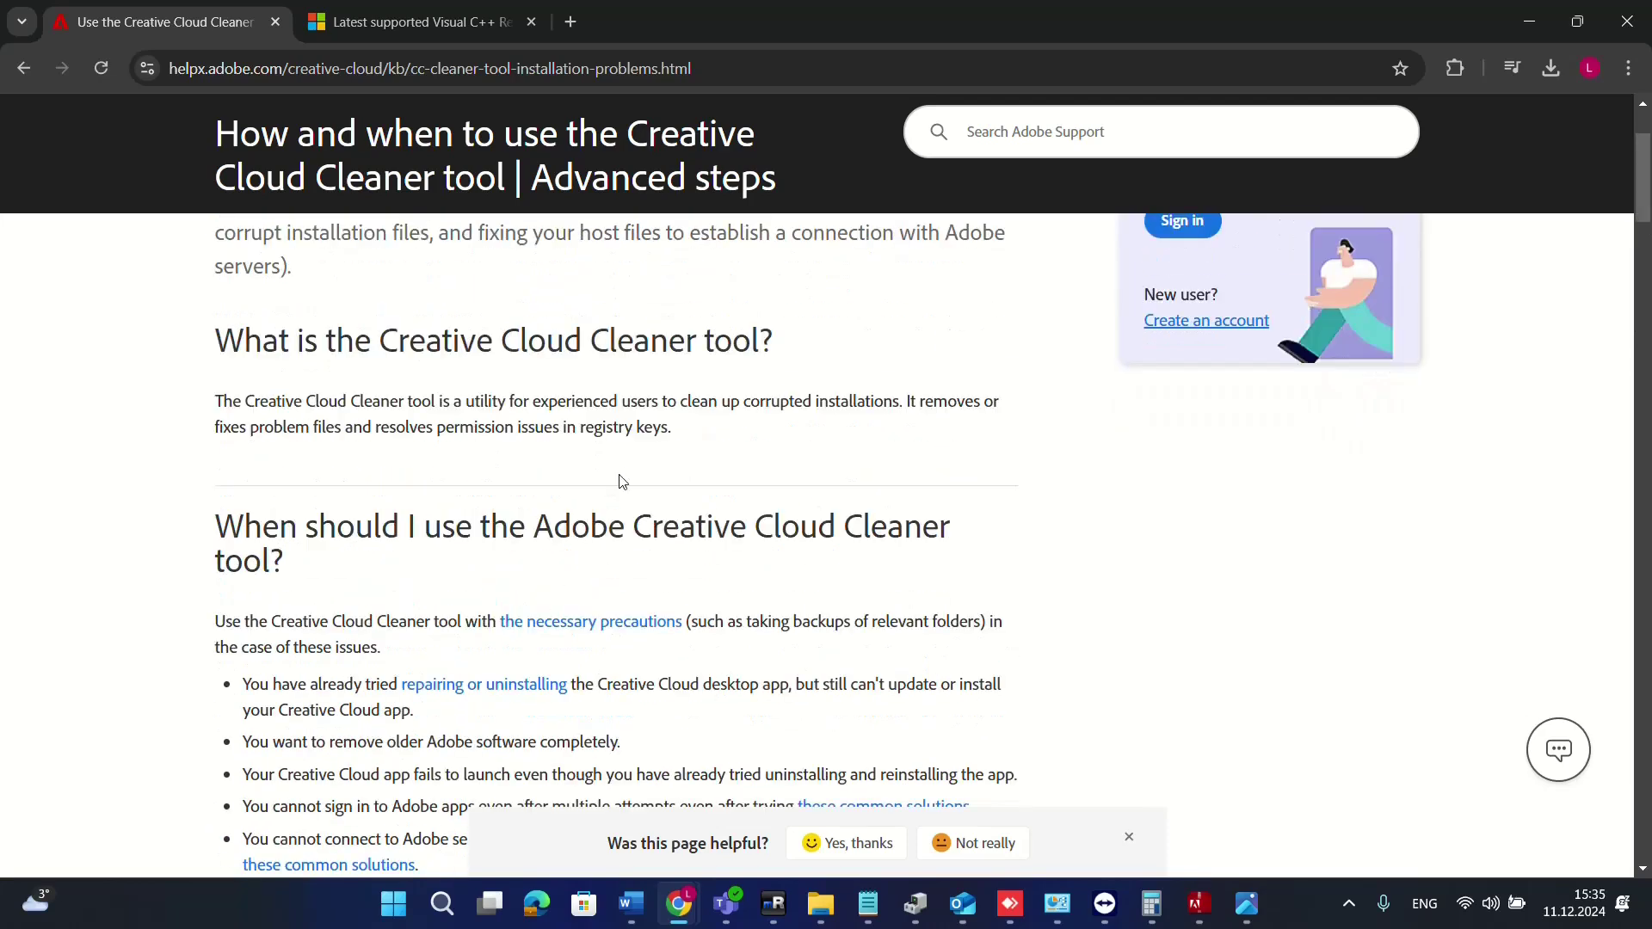
scroll(621, 480, "down", 15)
scroll(621, 480, "down", 4)
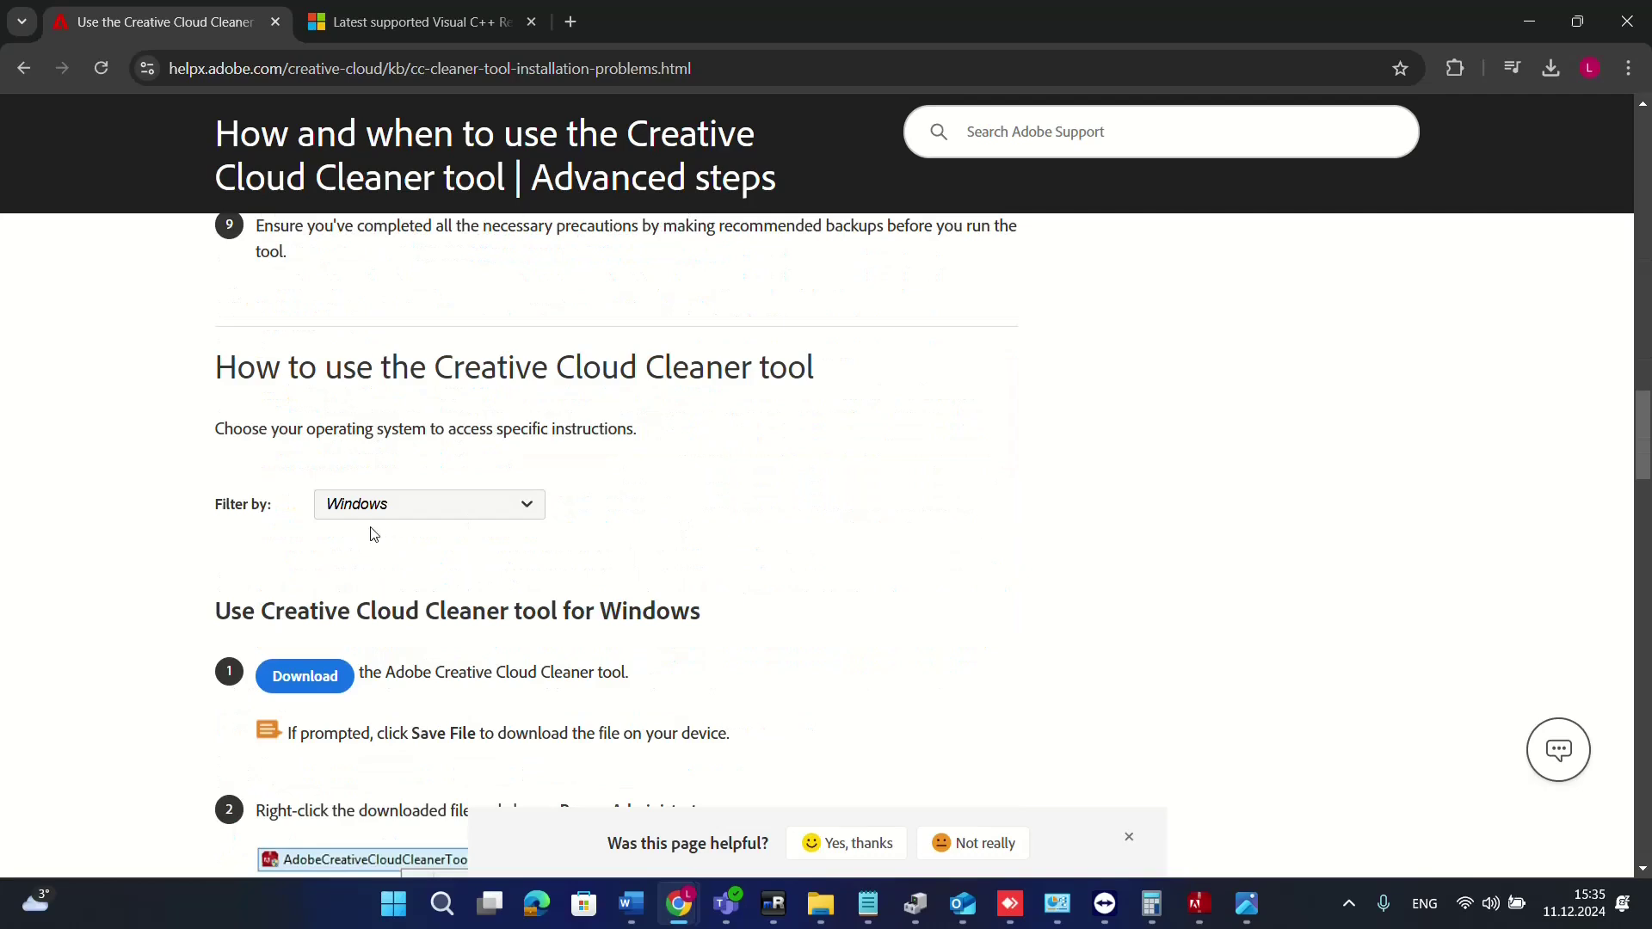
Step: Choose the Windows instructions, download the 8.3 MB Cleaner Tool, and show download history
left_click(382, 516)
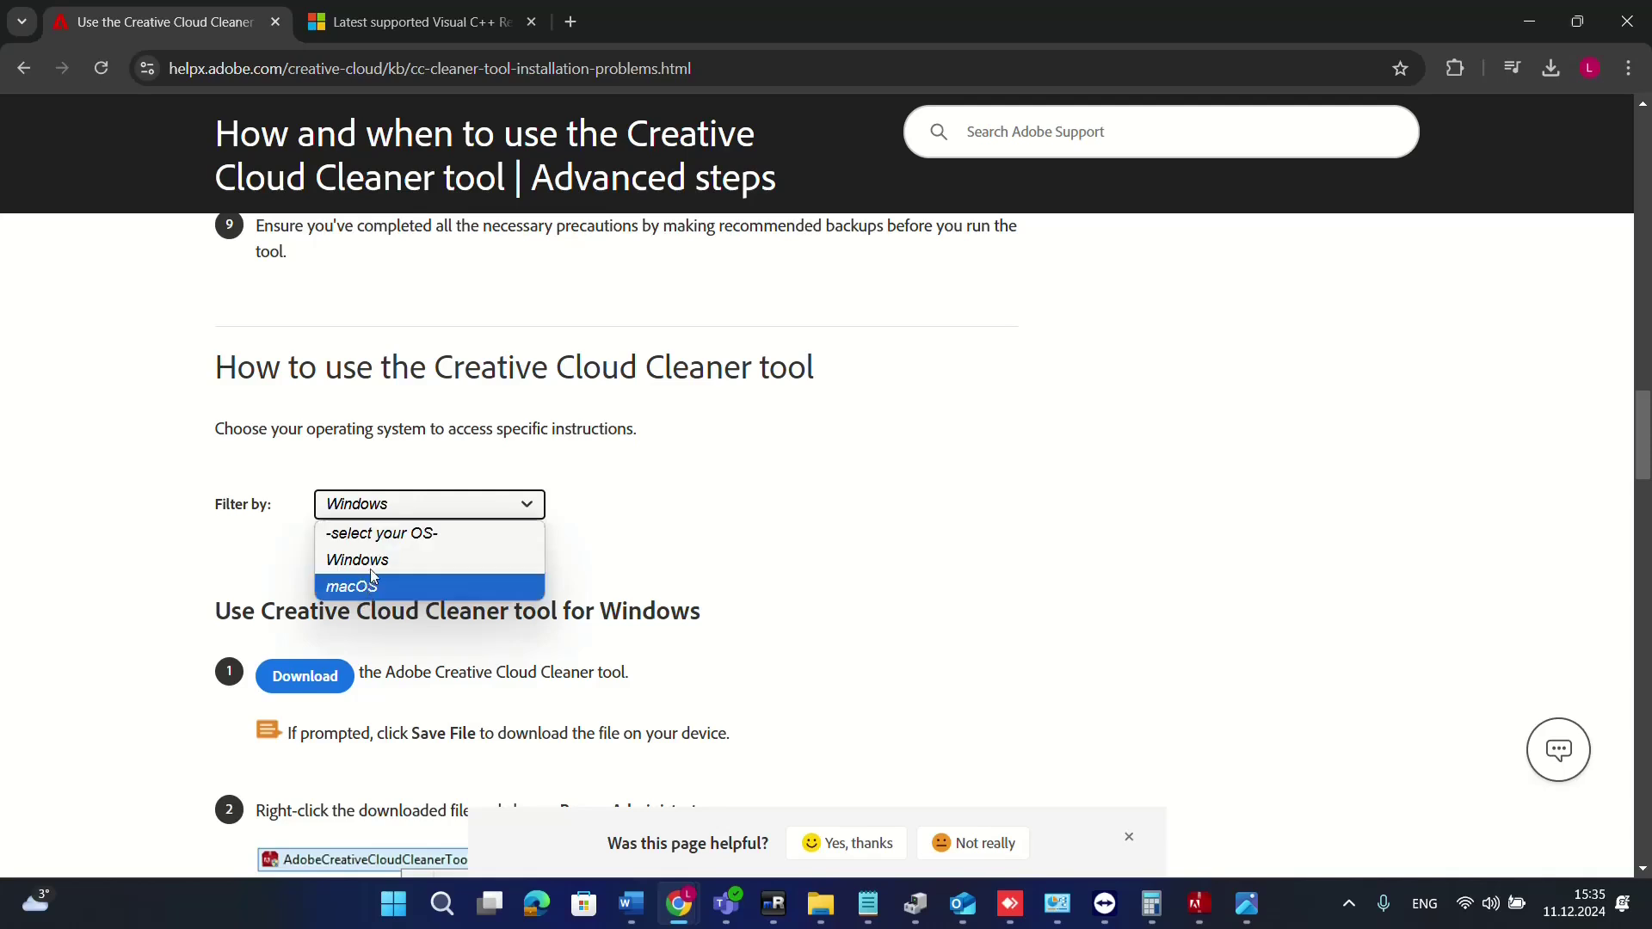
left_click(535, 565)
scroll(537, 568, "down", 3)
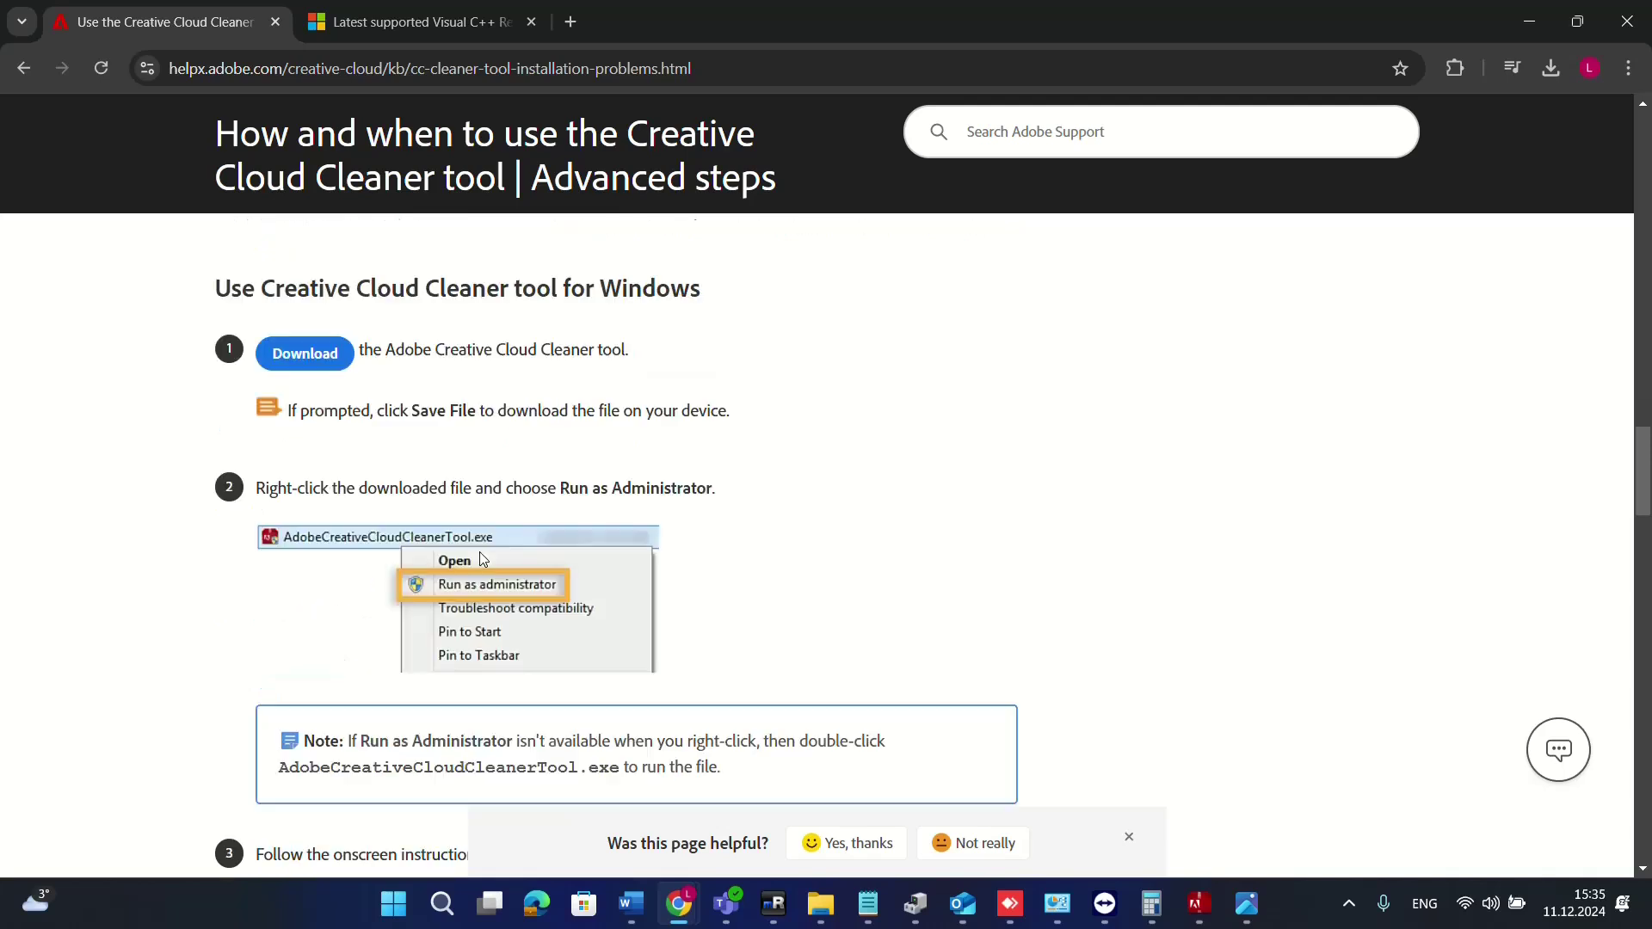
left_click(295, 365)
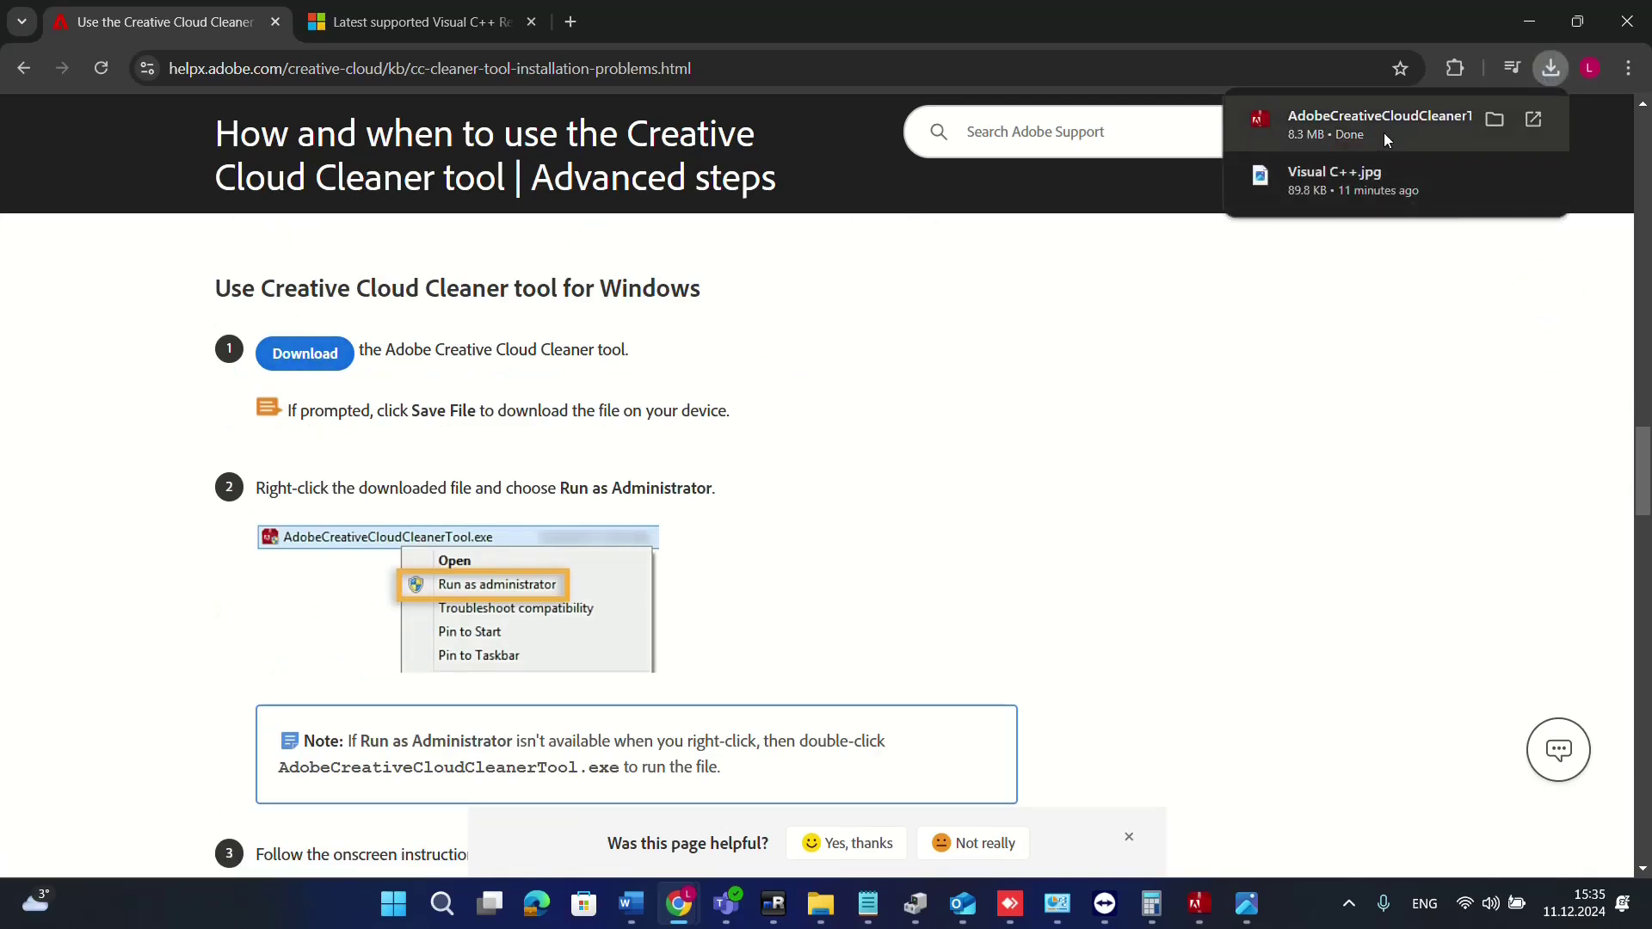
left_click(1459, 183)
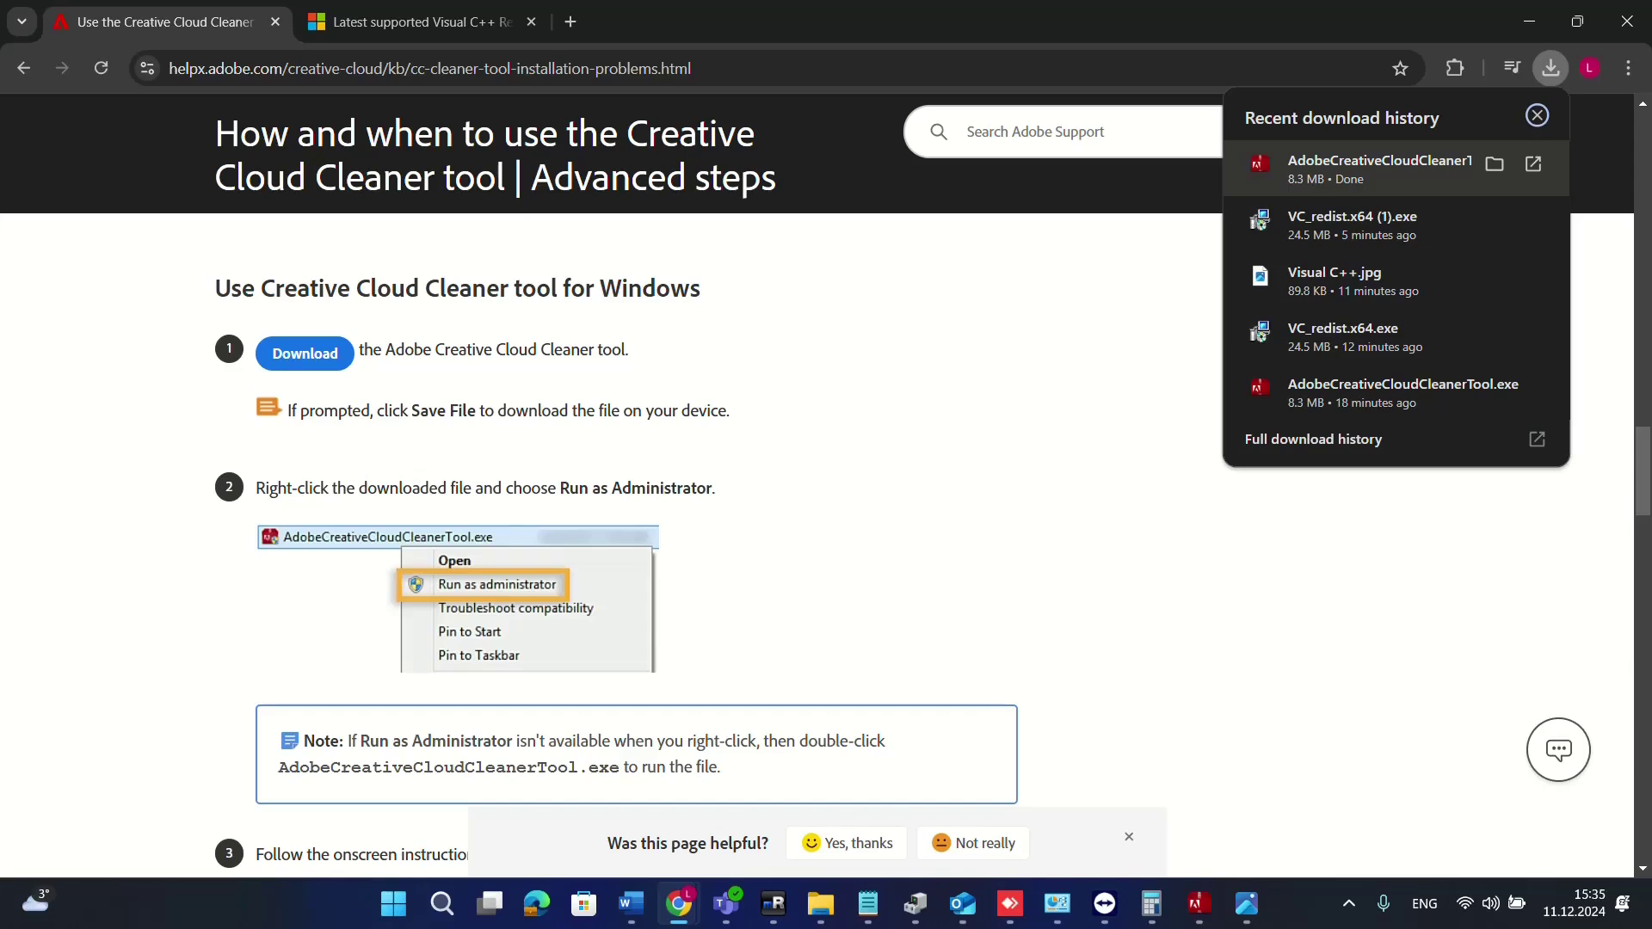
Step: Launch the Cleaner Tool console, choose English (E) and accept the license agreement (Y)
left_click(1376, 169)
left_click_drag(487, 81, 944, 308)
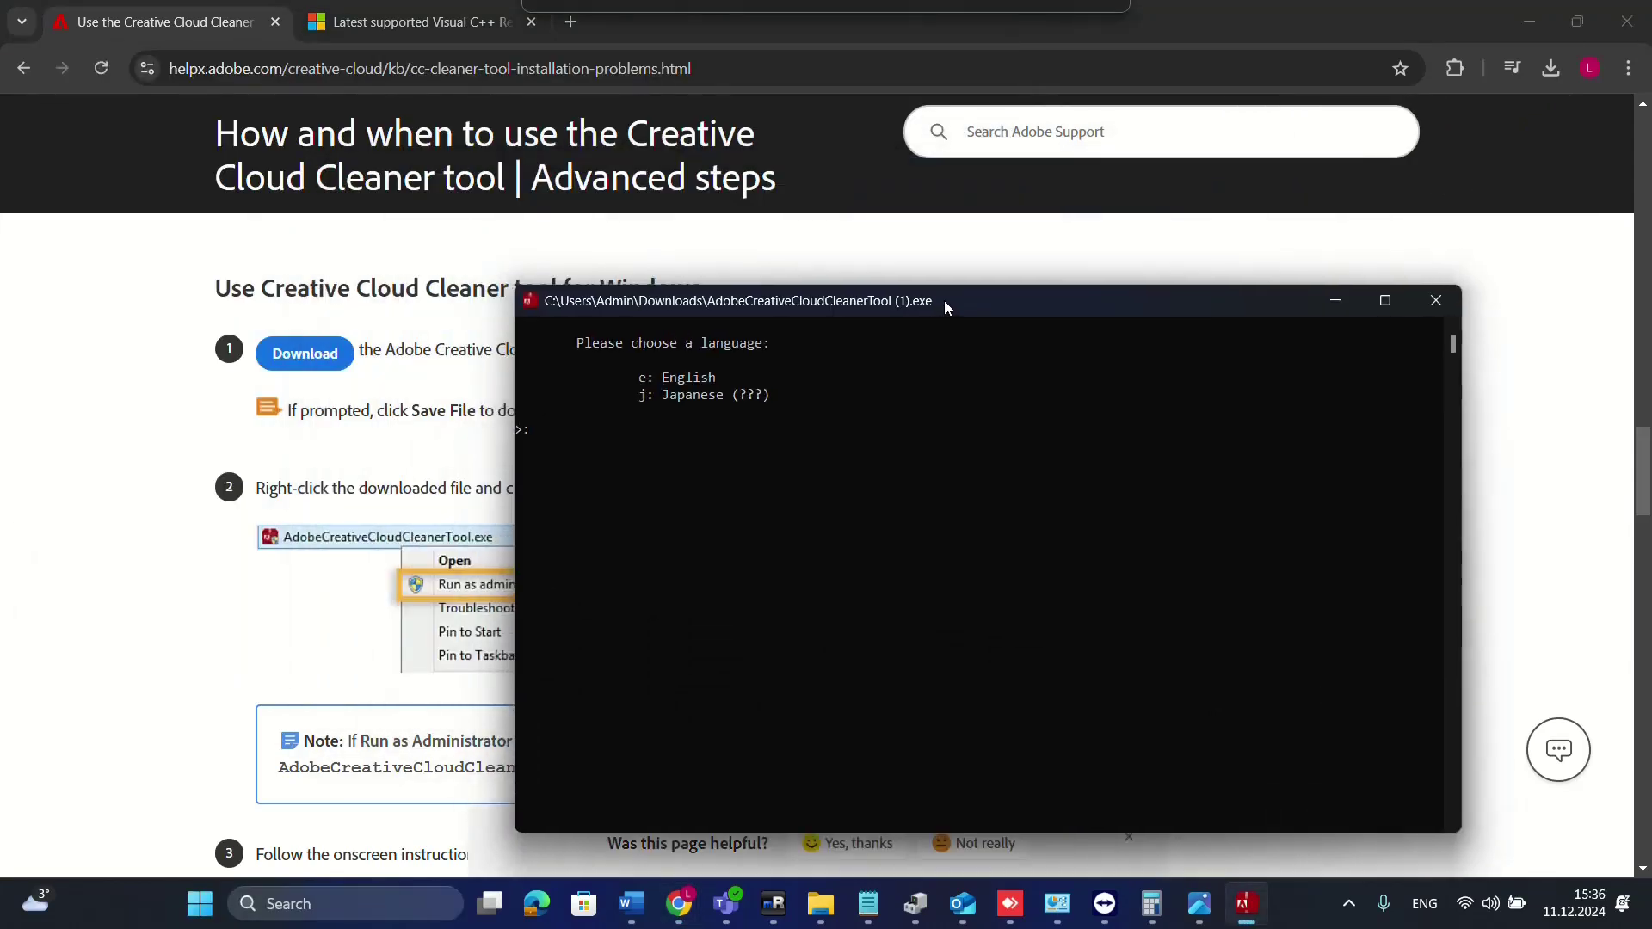
left_click(628, 434)
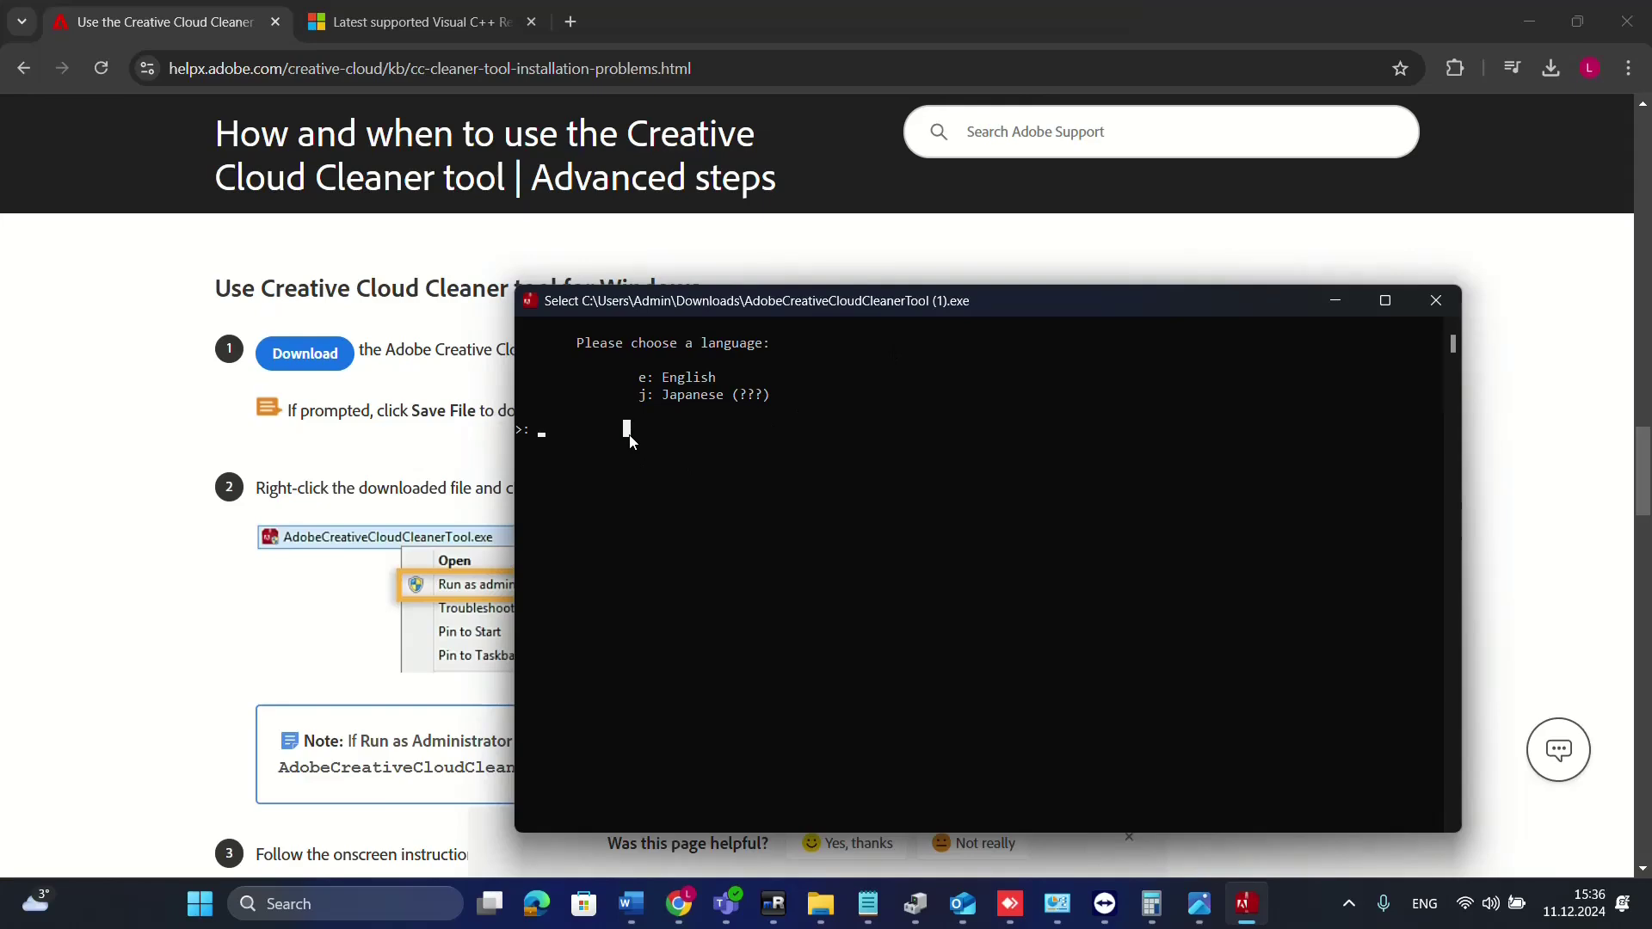
type("E")
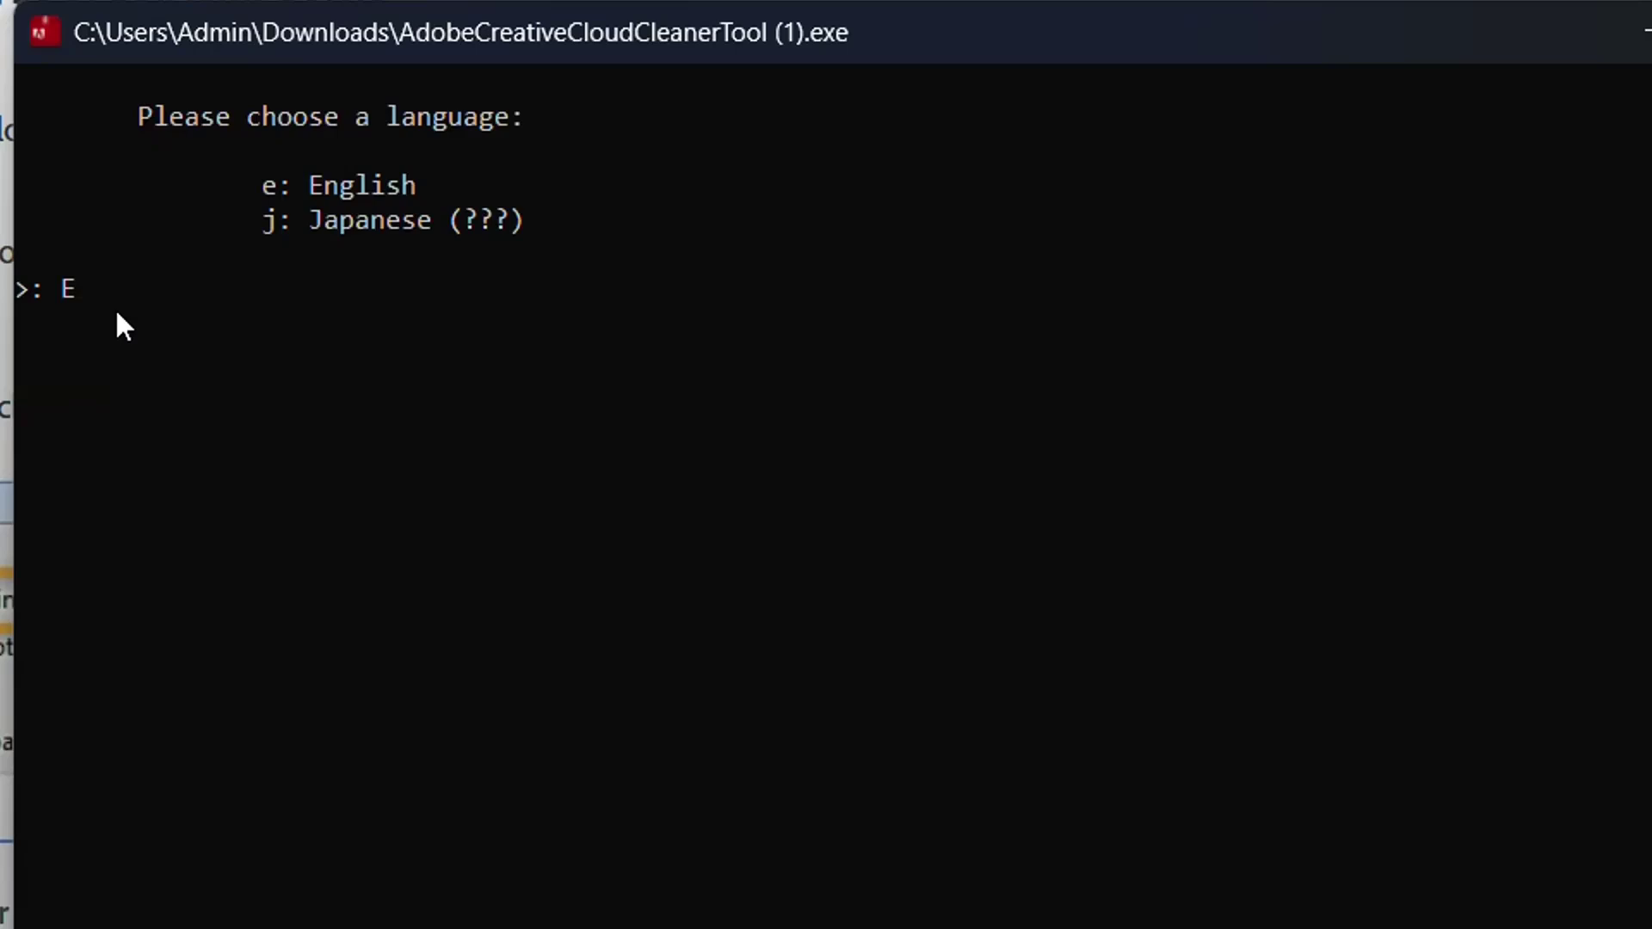
key("Return")
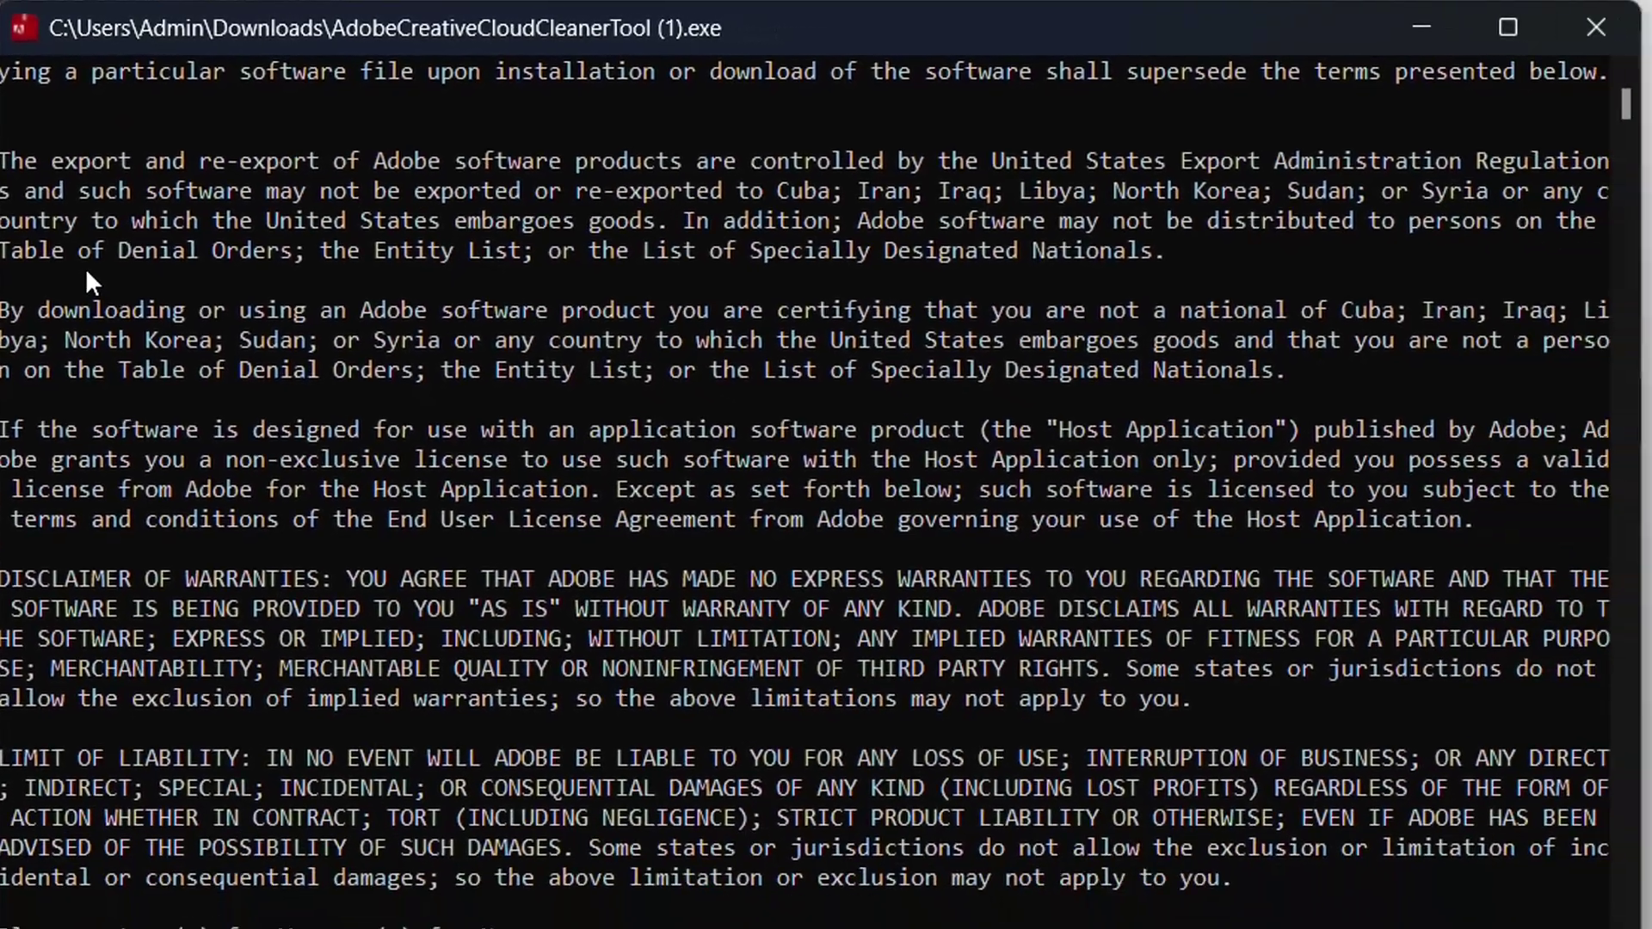
type("Y")
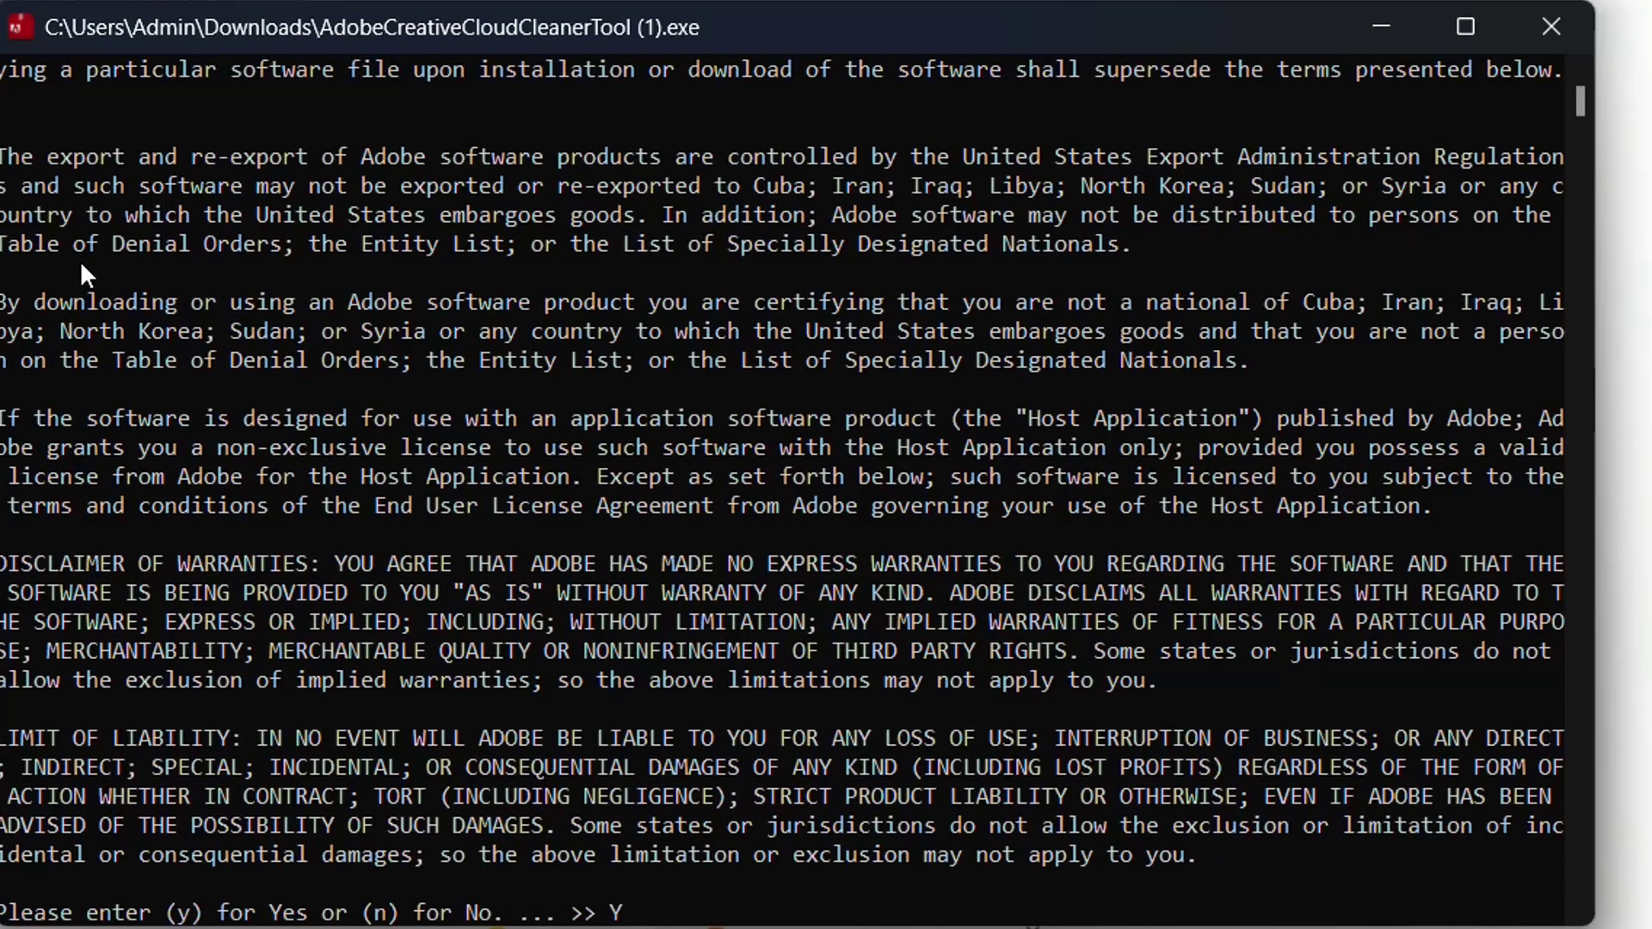
key("Return")
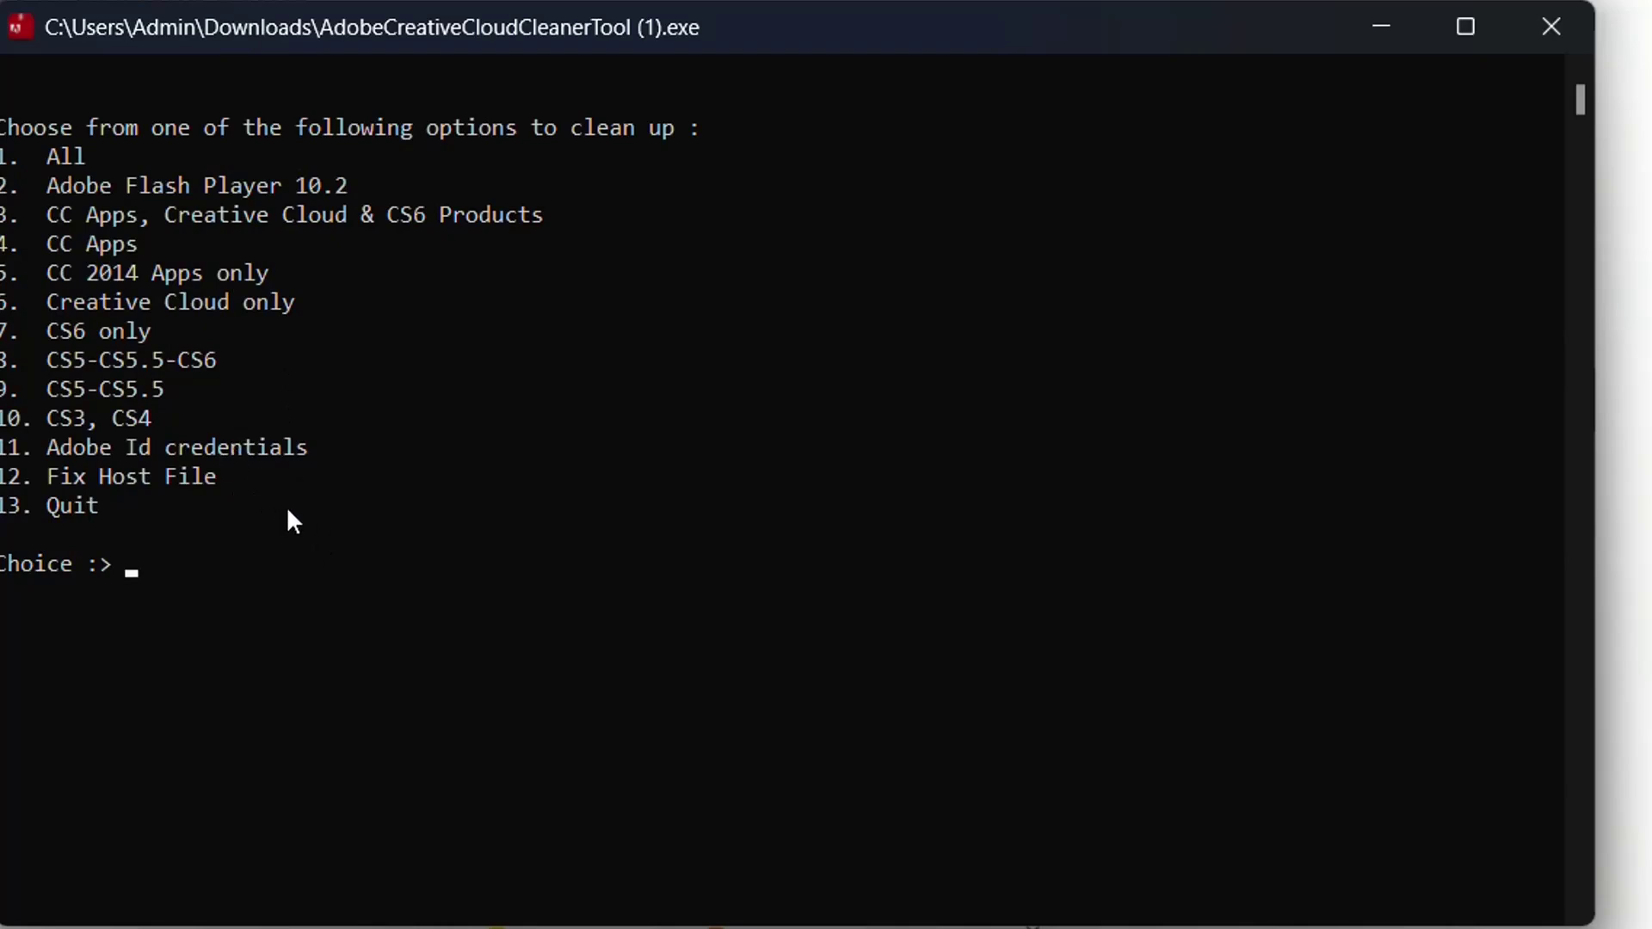
Step: Choose 1 (All), then 2 (Clean All), and confirm with Y to run the clean-up
type("1")
key("Return")
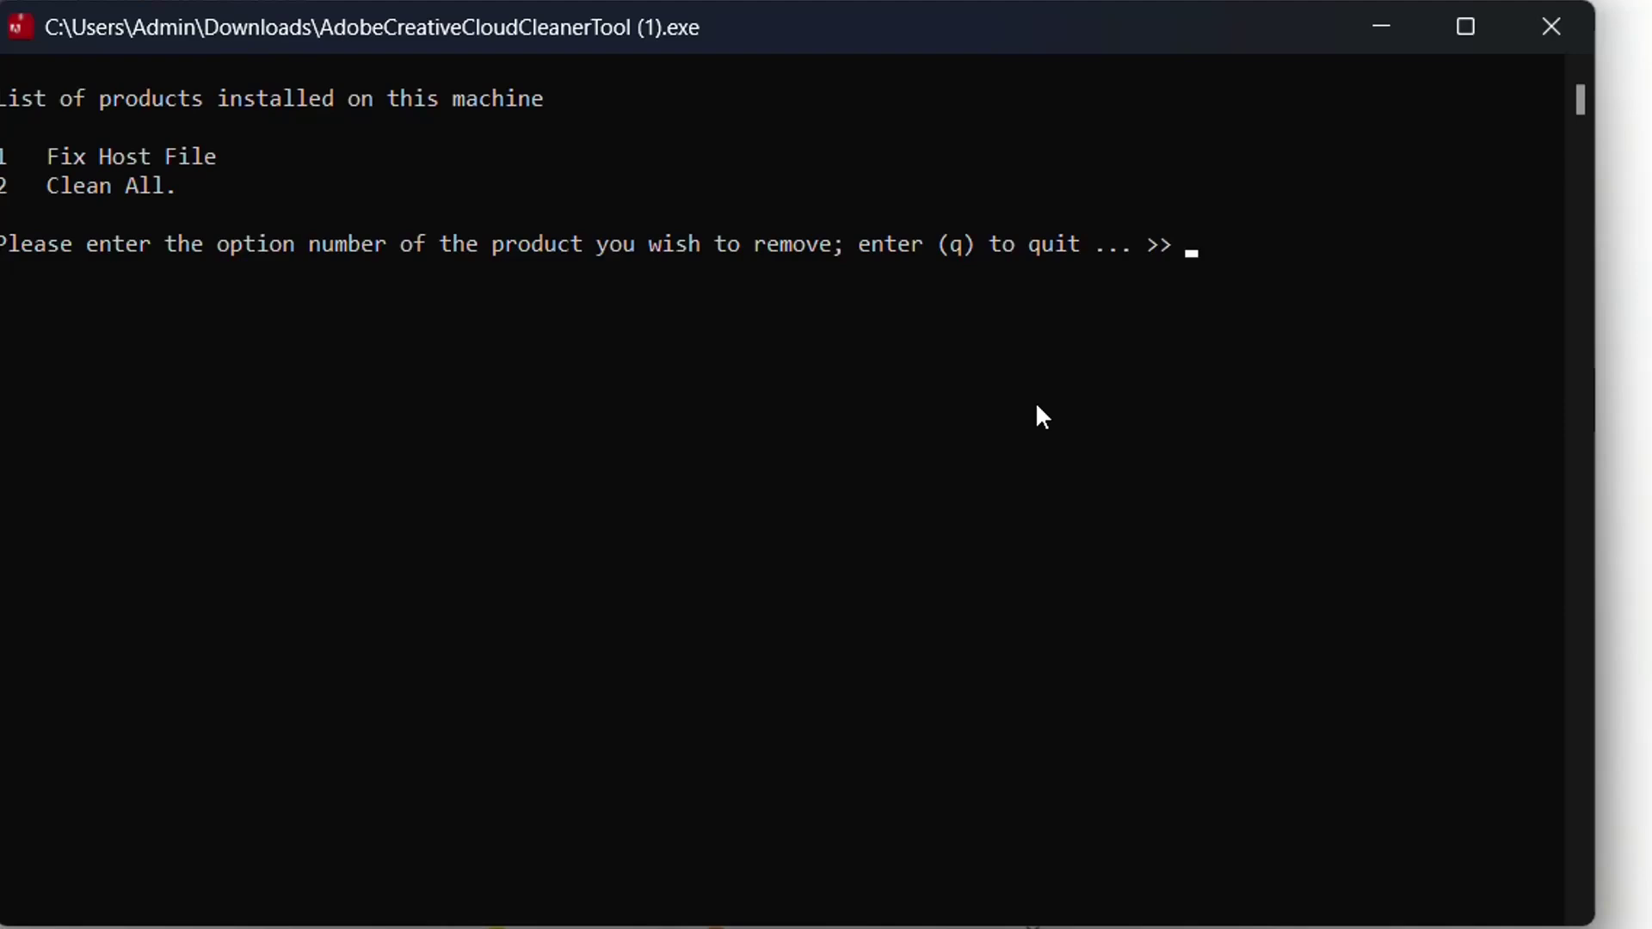
type("2")
key("Return")
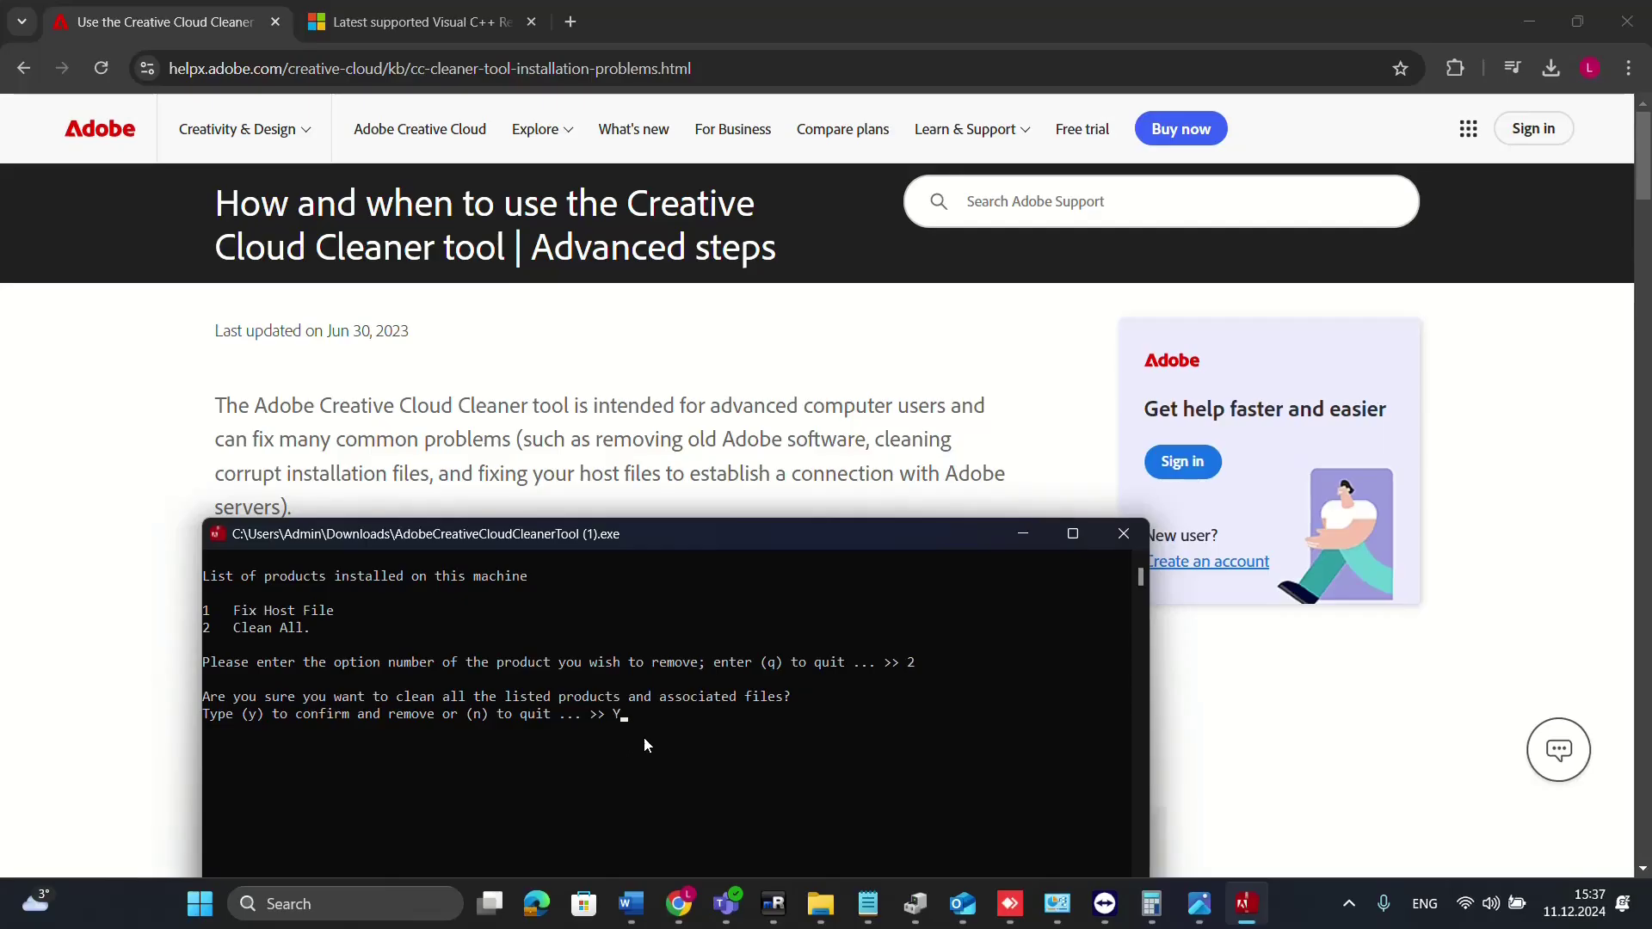
type("Y")
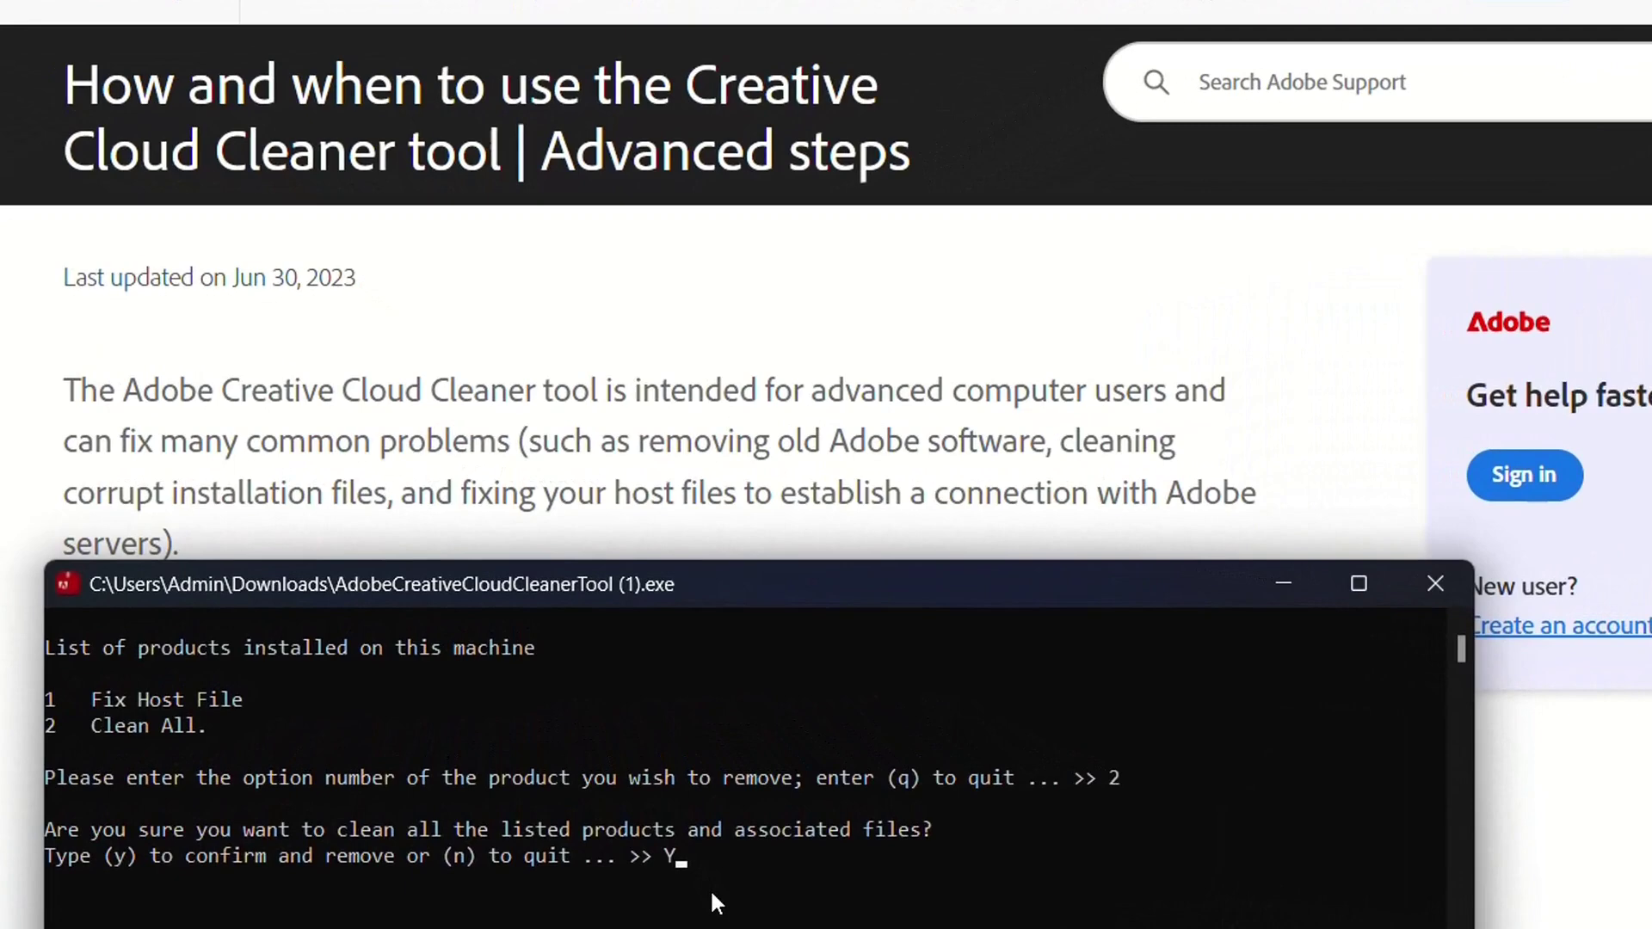
key("Return")
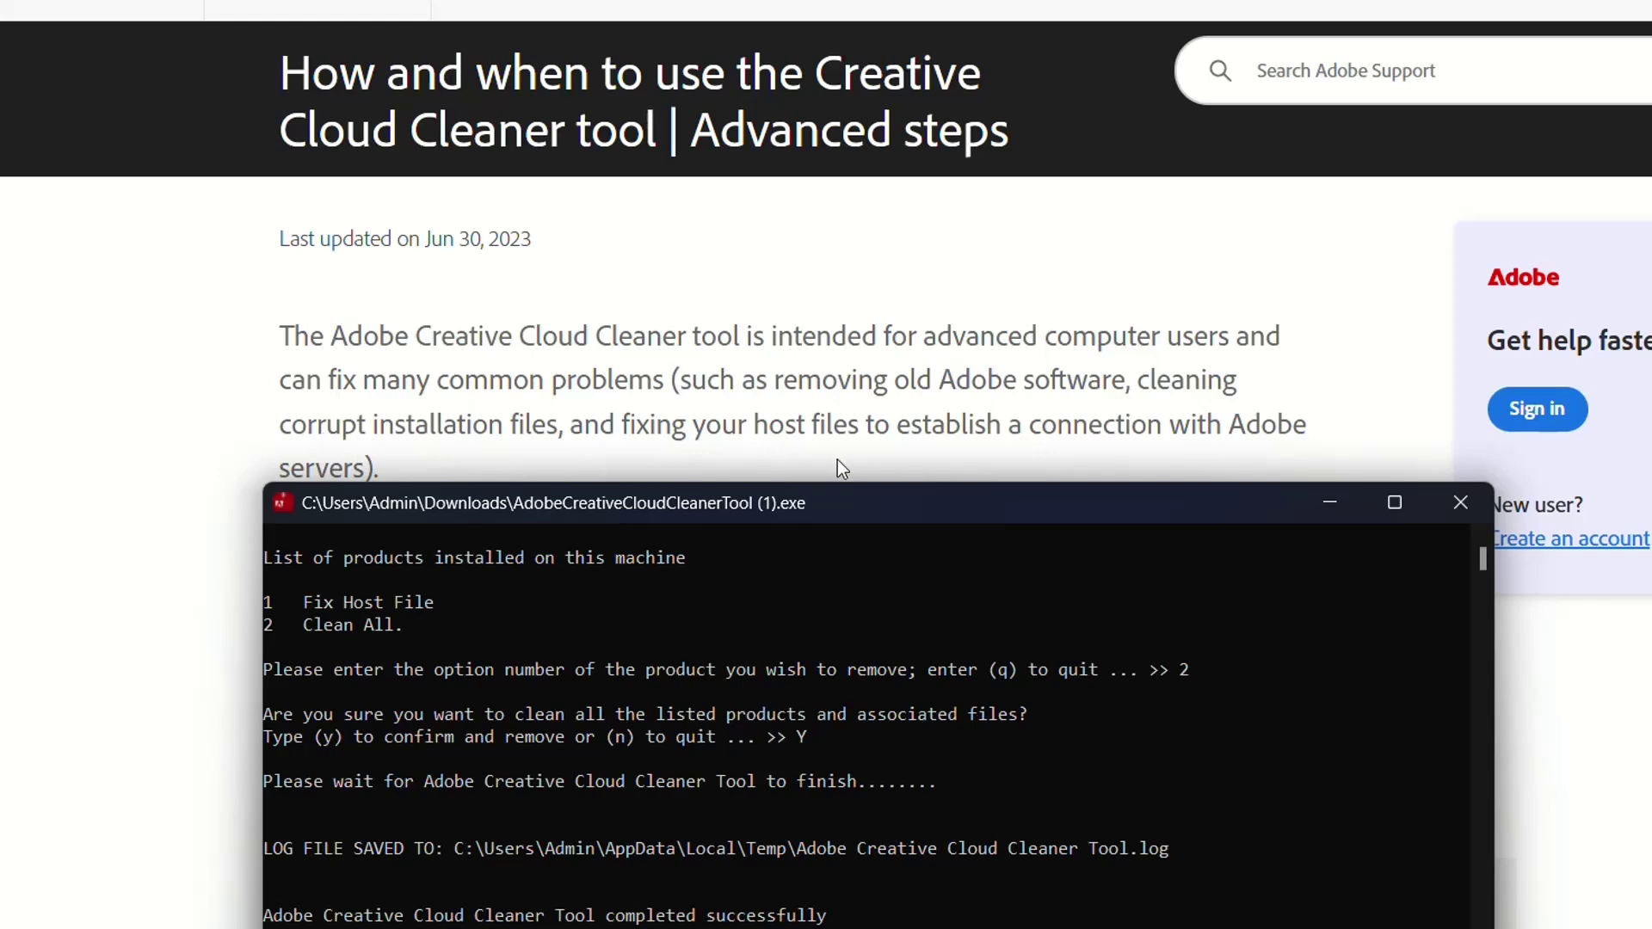
left_click_drag(792, 503, 838, 346)
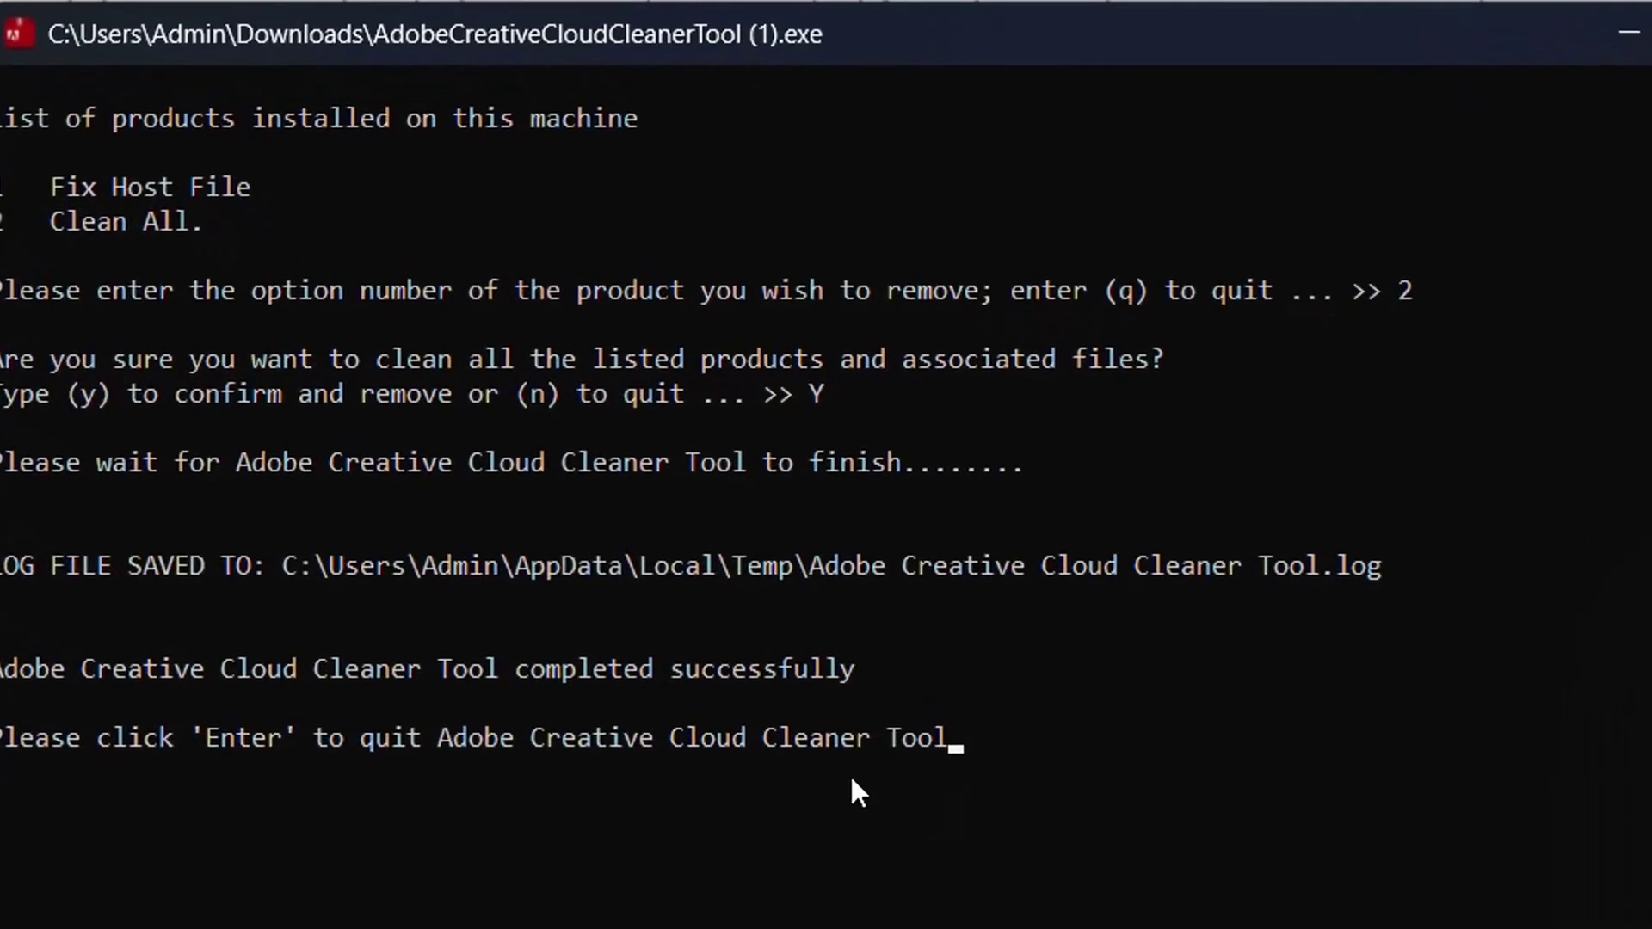
left_click_drag(1, 668, 854, 674)
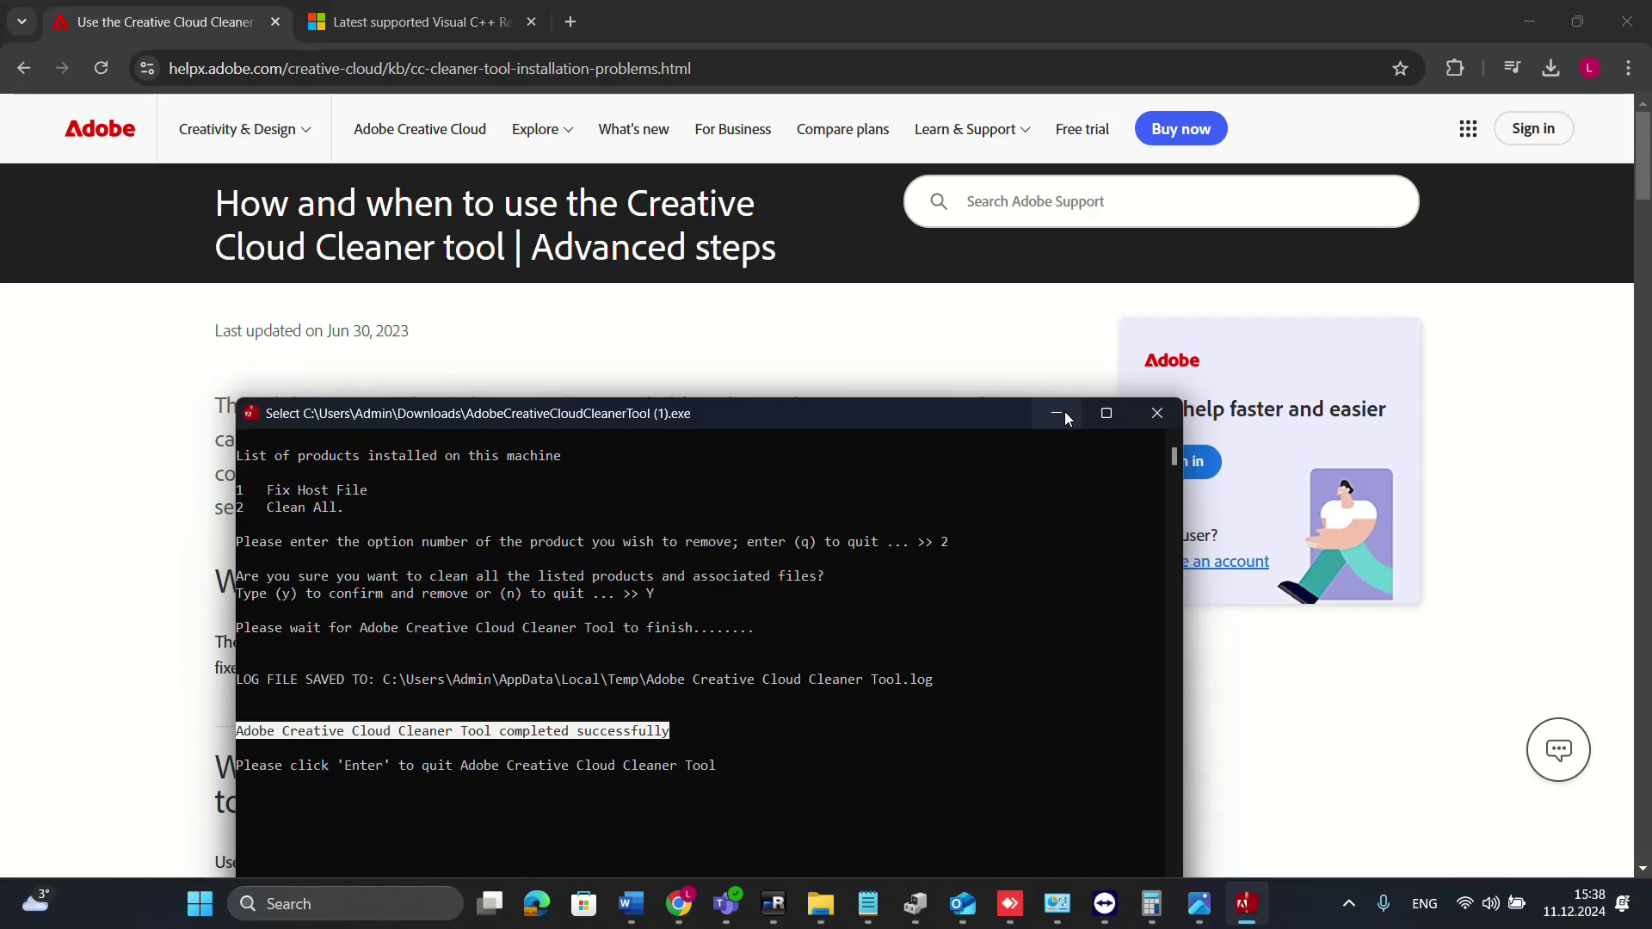
left_click(1065, 412)
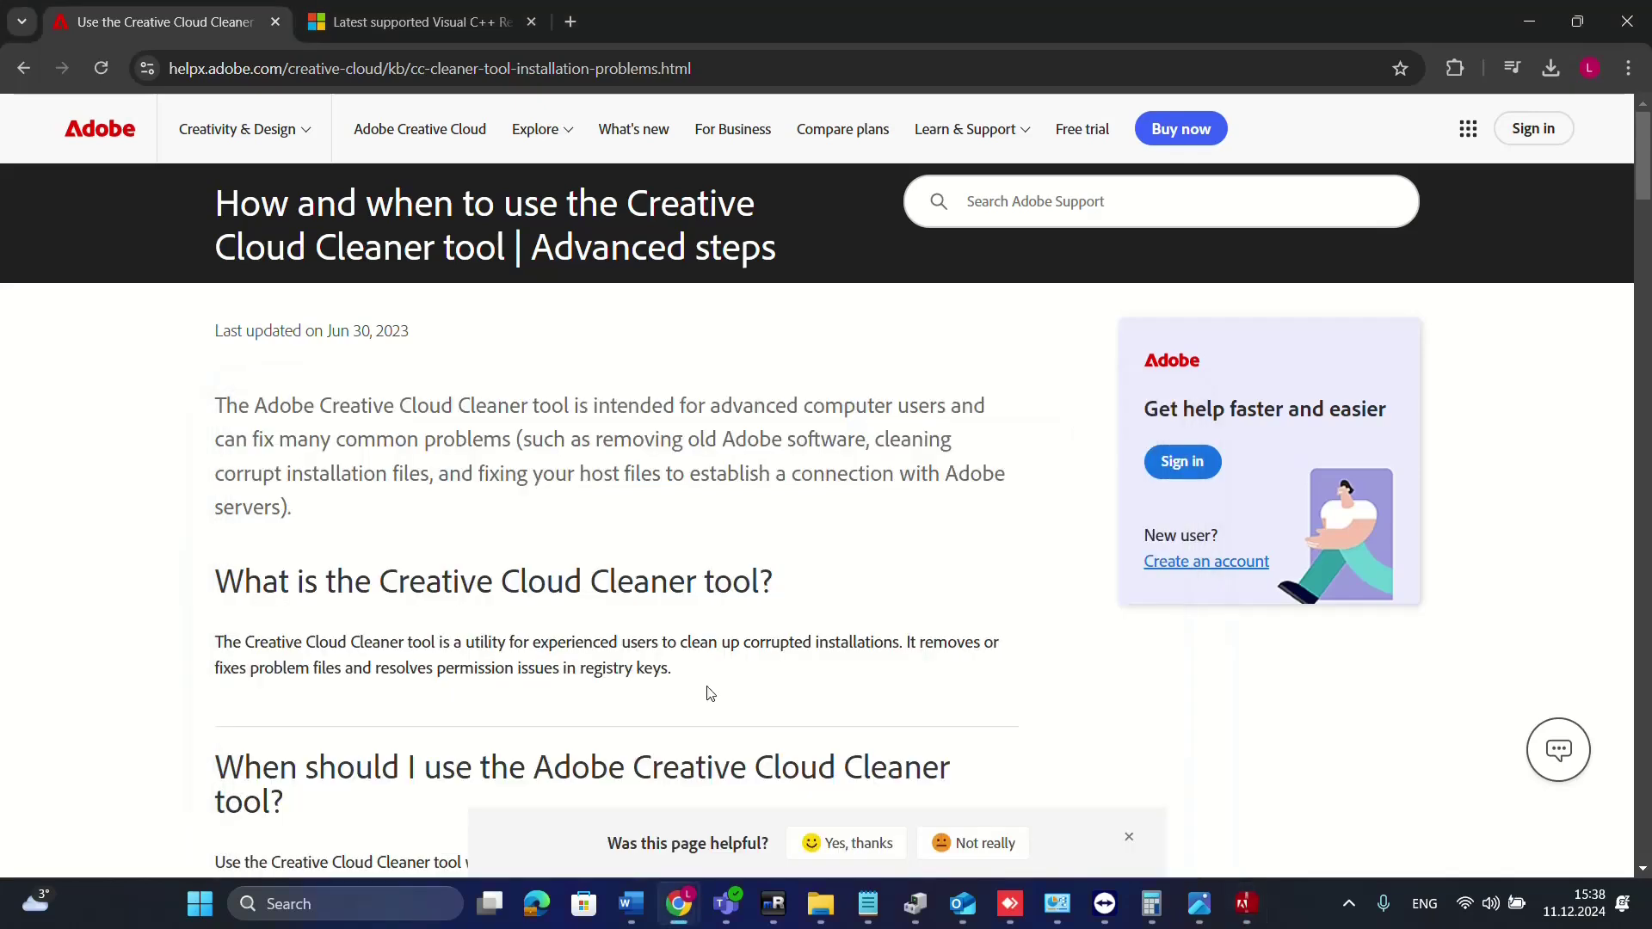
scroll(946, 697, "down", 2)
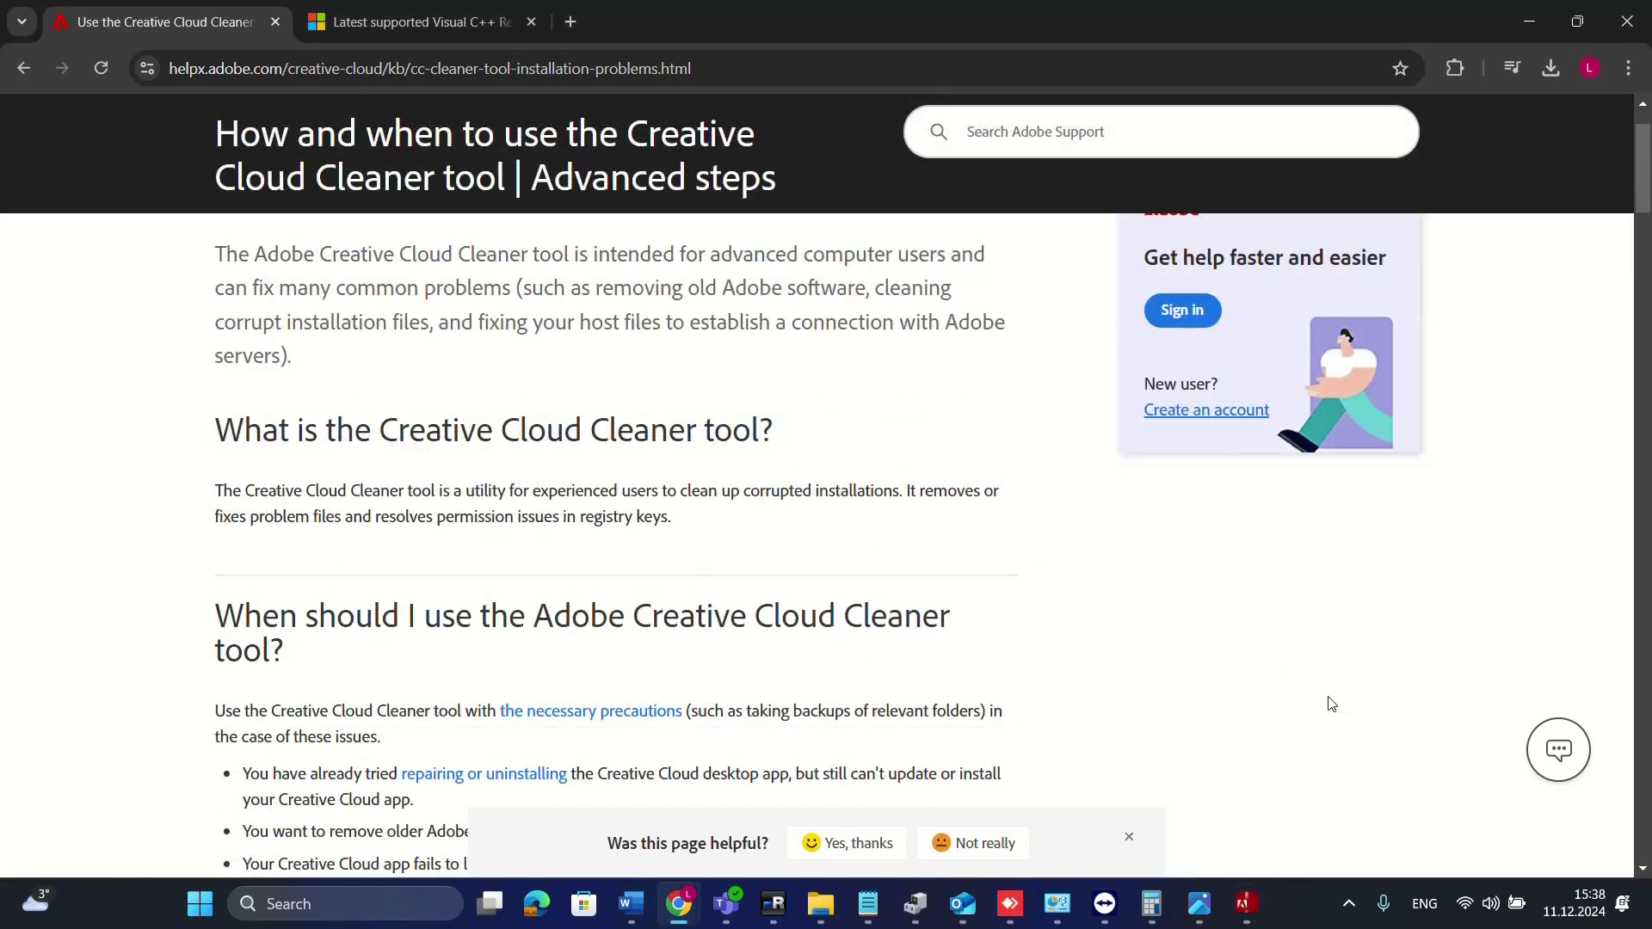
left_click(1255, 905)
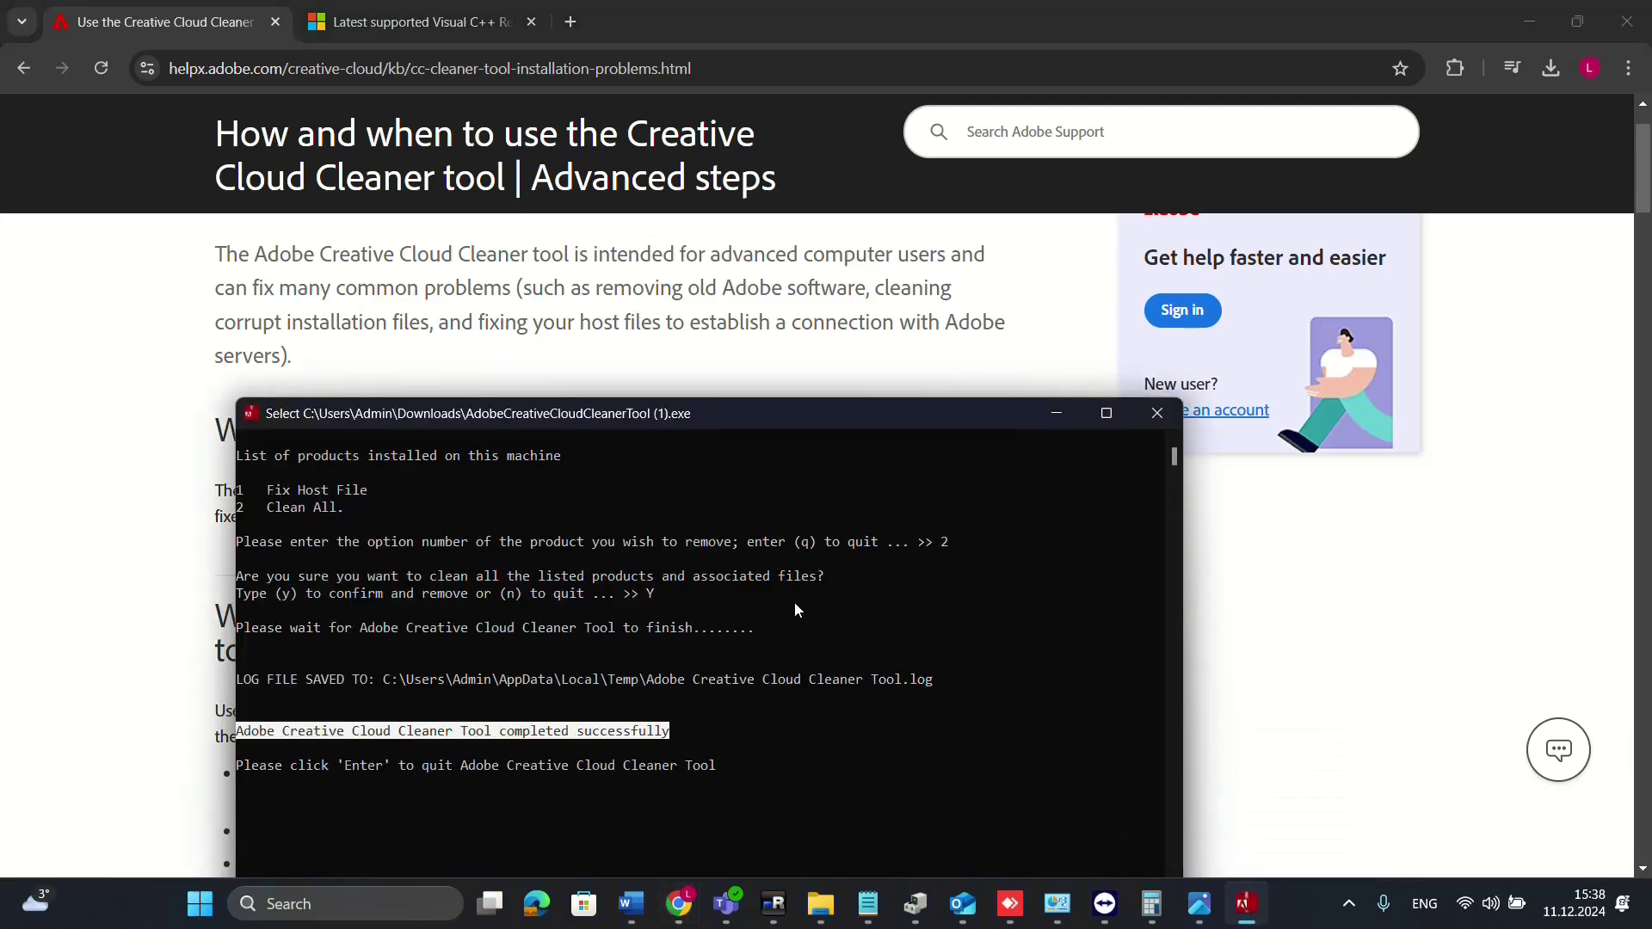